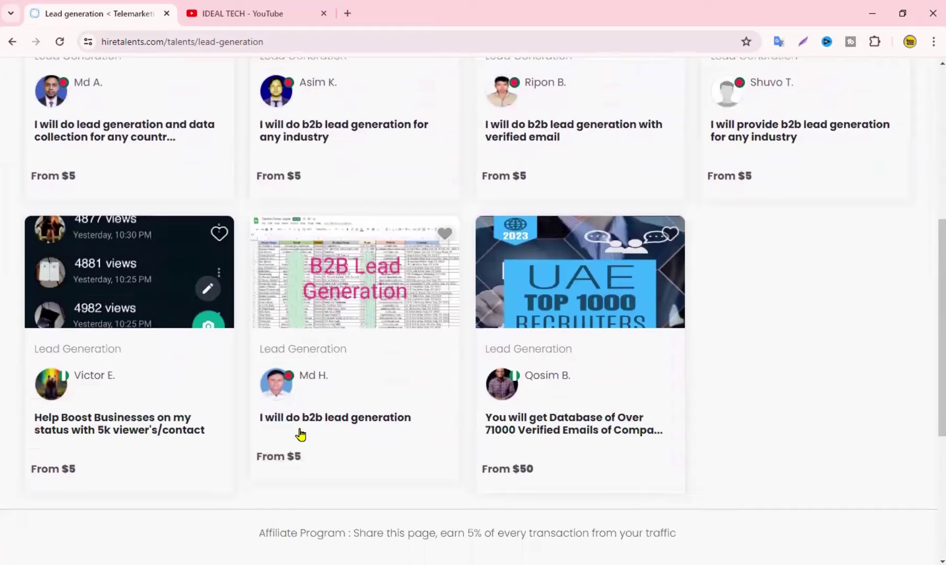
Browse the Micro Jobs list, including the $0.05 Infoq survey and $0.24 Gmail account creation
scroll(299, 437, "up", 6)
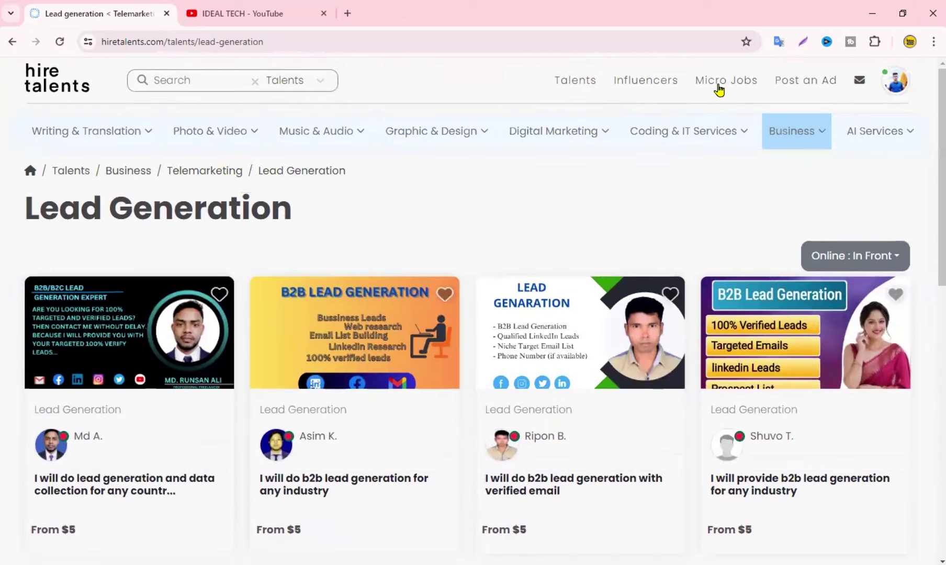
left_click(714, 87)
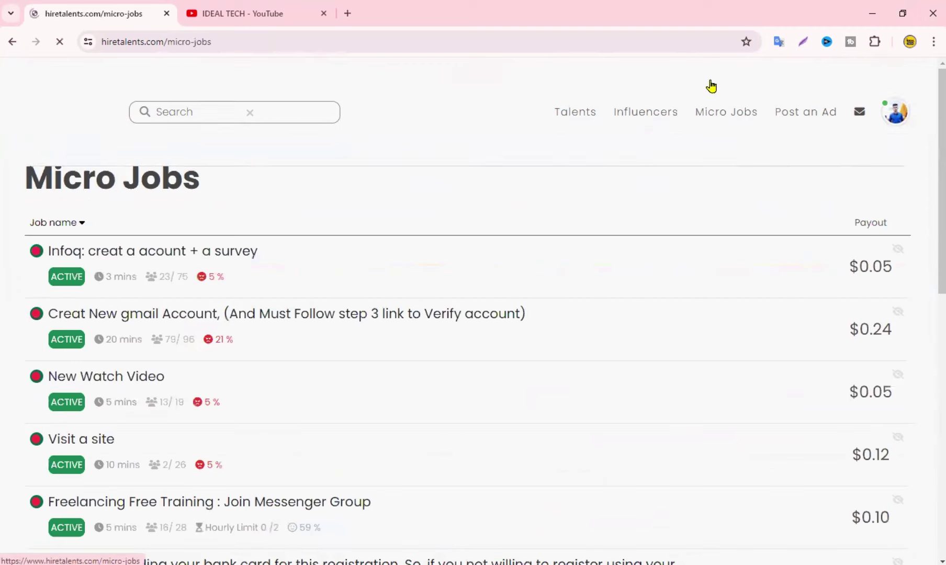
scroll(222, 253, "down", 13)
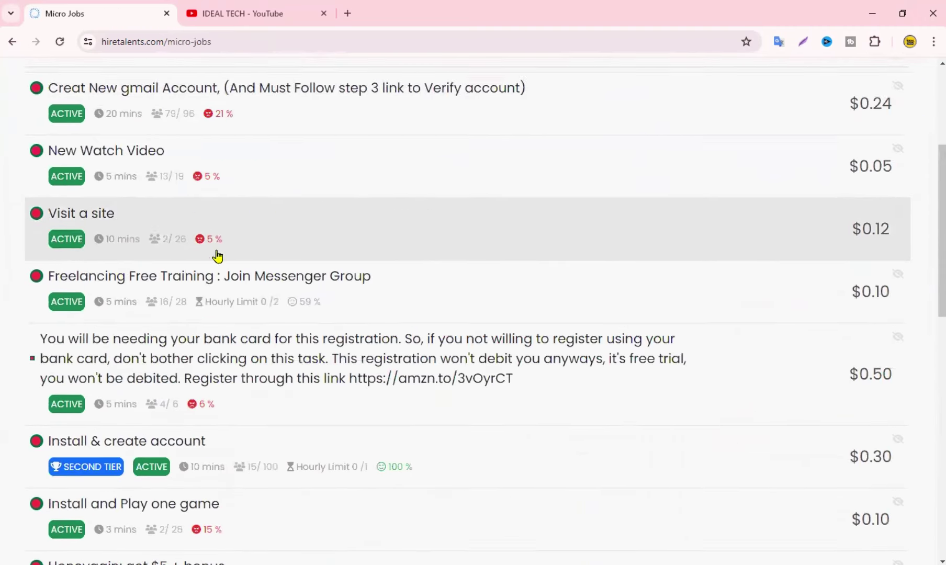
scroll(241, 369, "up", 13)
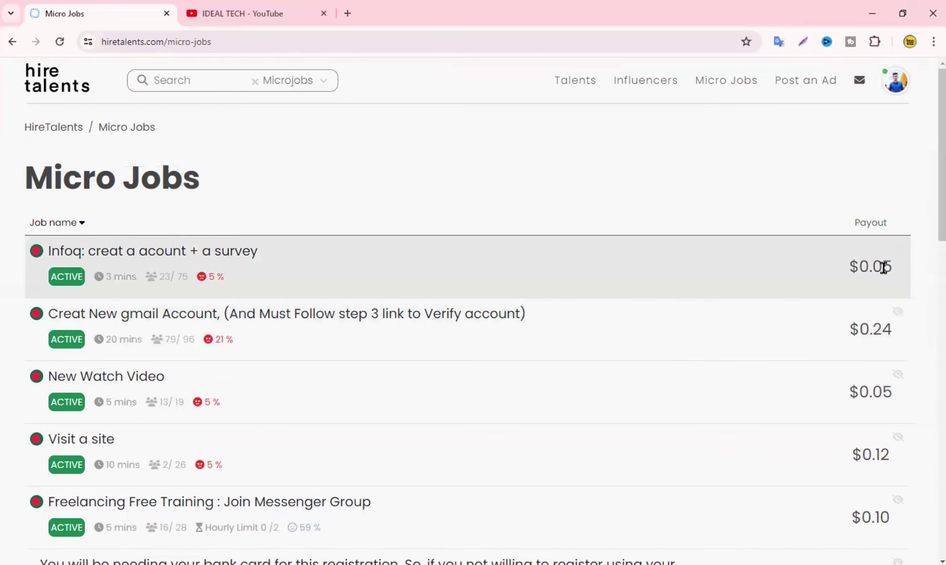
scroll(884, 387, "down", 2)
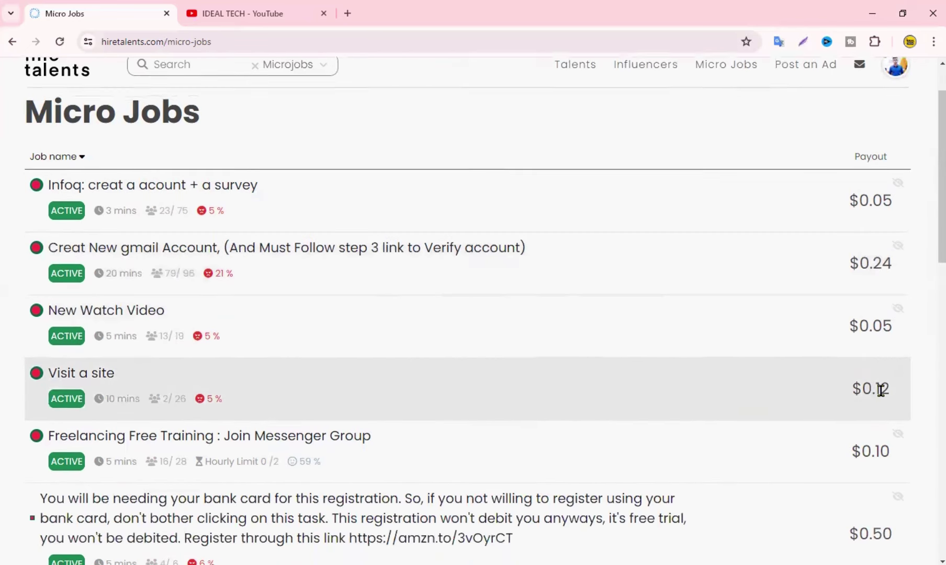
scroll(896, 386, "down", 4)
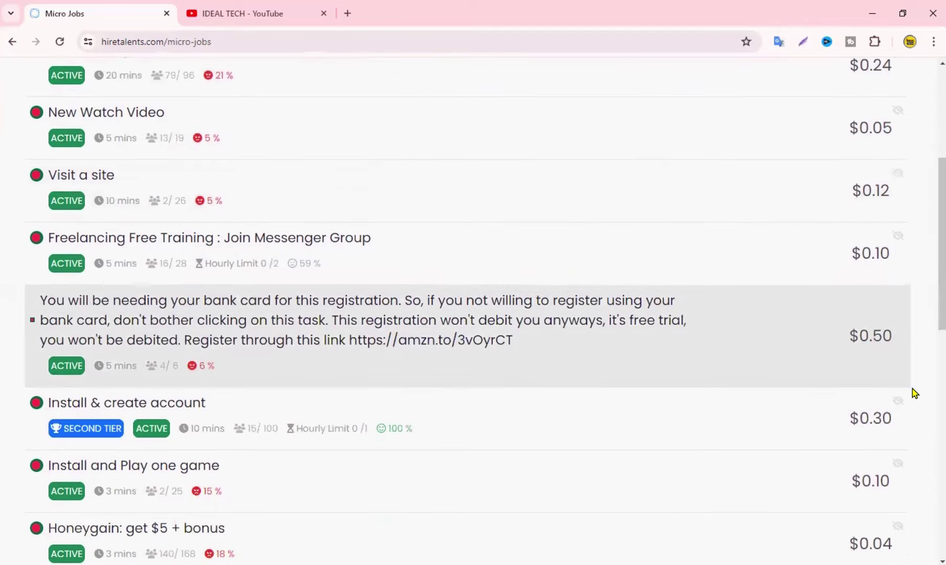
scroll(897, 434, "down", 3)
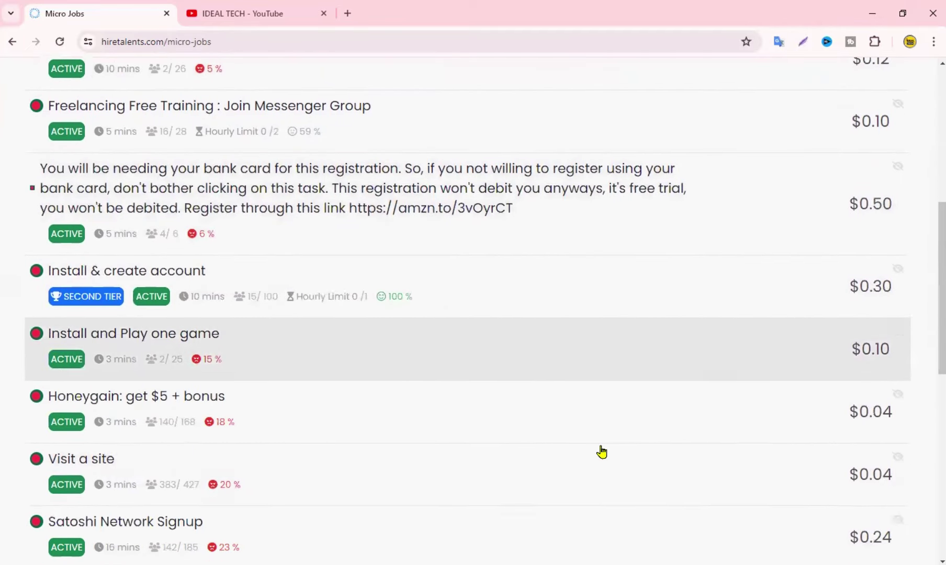
scroll(311, 506, "up", 1)
scroll(311, 507, "up", 8)
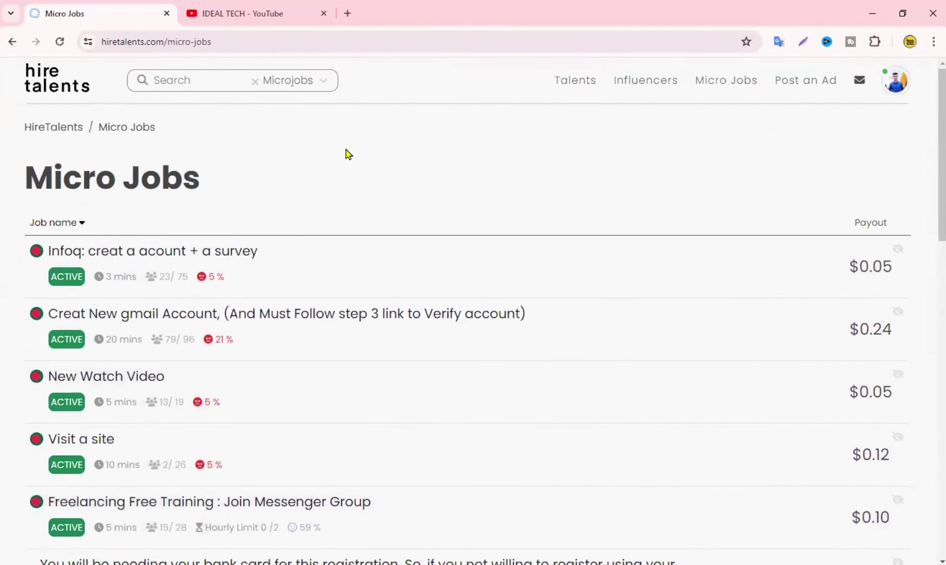
Log out of the account and go to the public Micro Jobs page
left_click(897, 90)
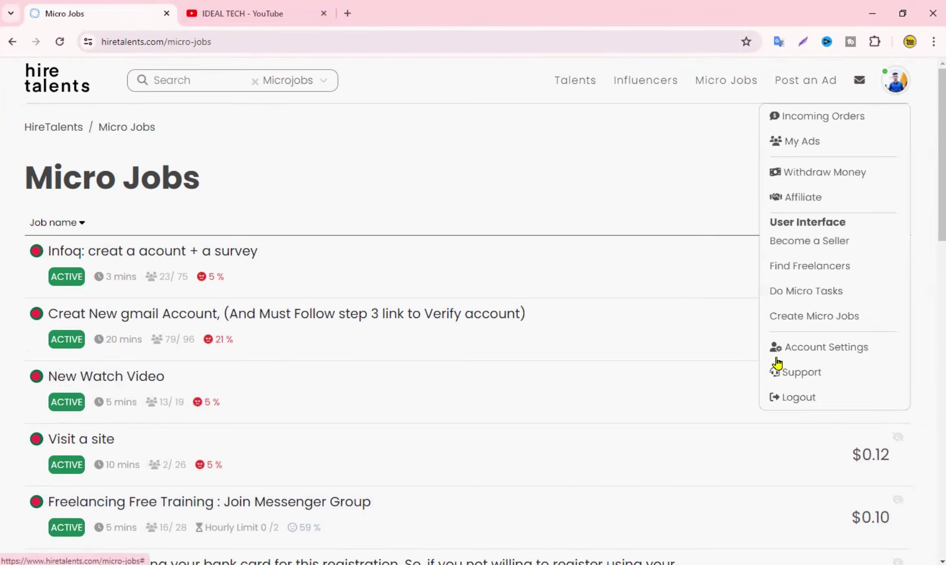
left_click(791, 399)
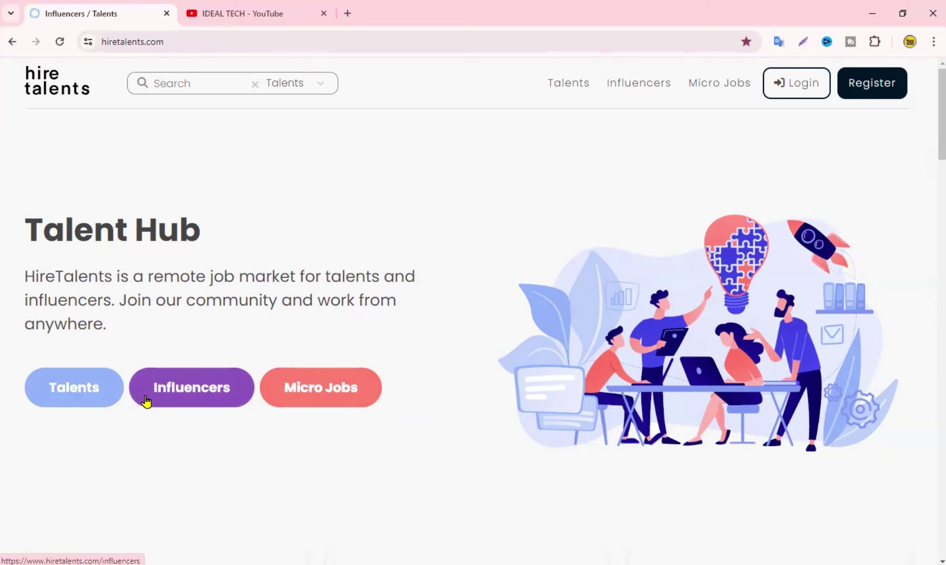
left_click(325, 396)
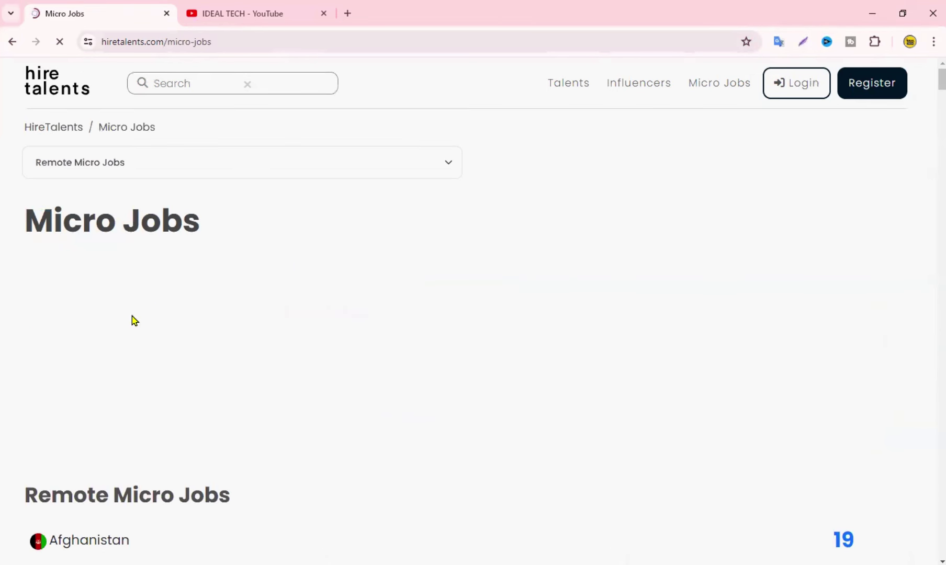
Scroll through the Remote Micro Jobs country list, e.g. Afghanistan 19 tasks, Bangladesh 21
scroll(241, 473, "down", 8)
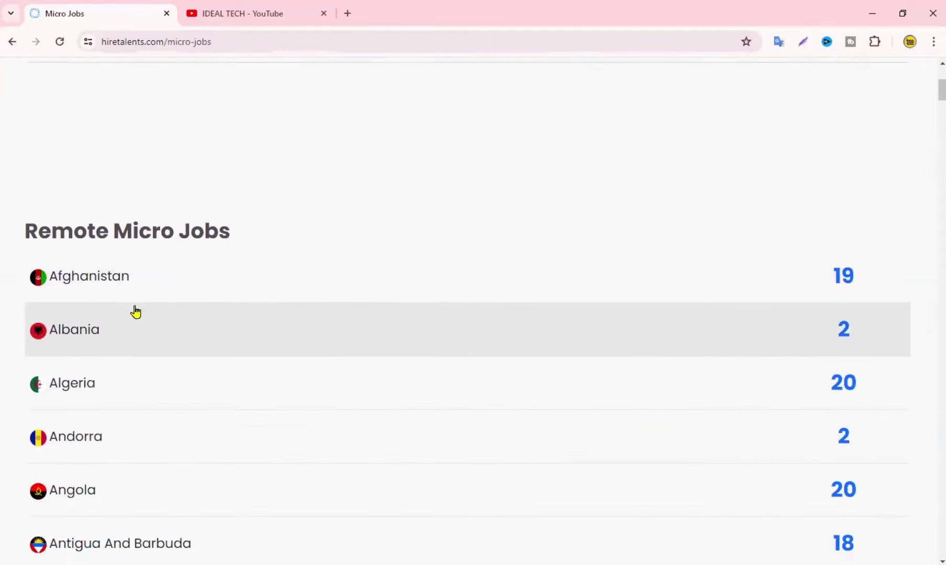
scroll(836, 298, "down", 2)
scroll(444, 407, "up", 6)
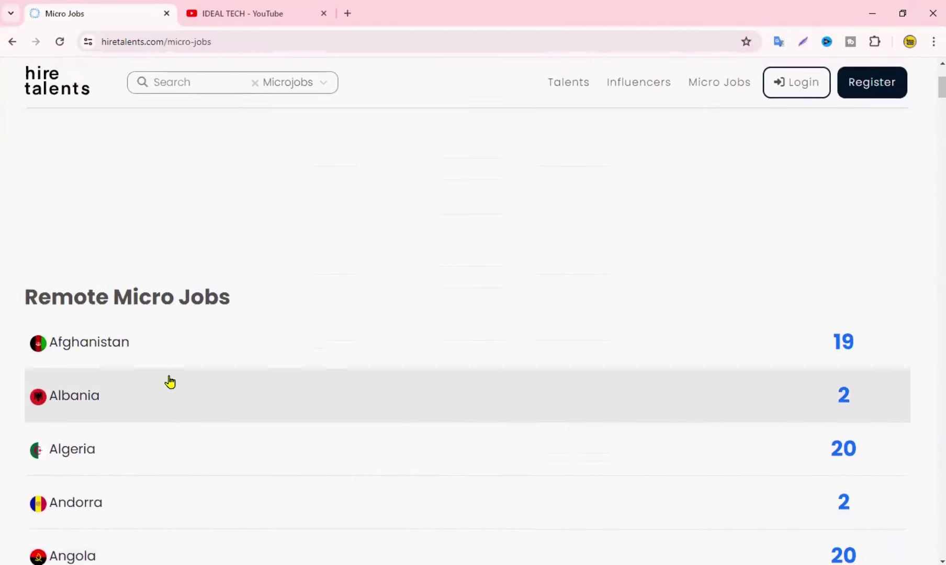
scroll(597, 424, "down", 2)
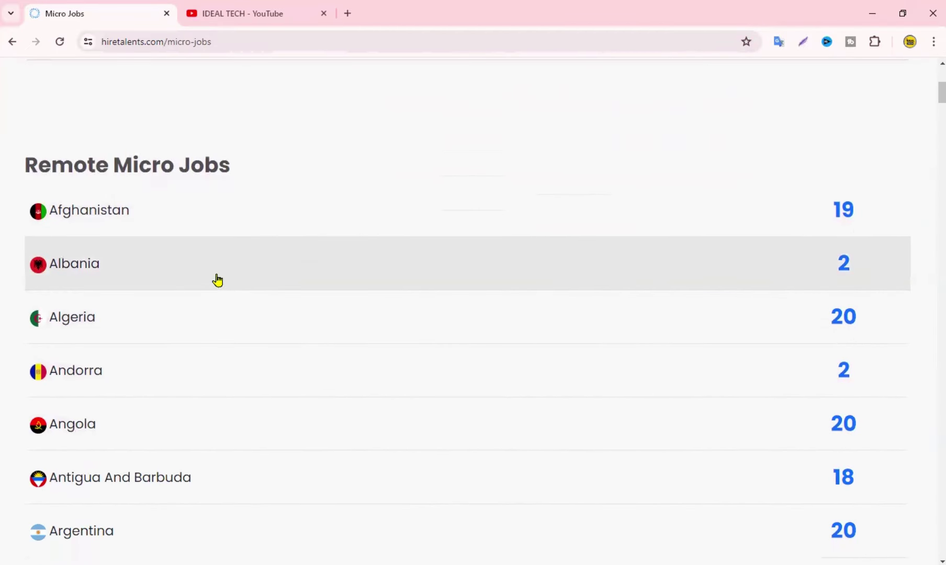
scroll(857, 268, "down", 3)
scroll(835, 292, "down", 2)
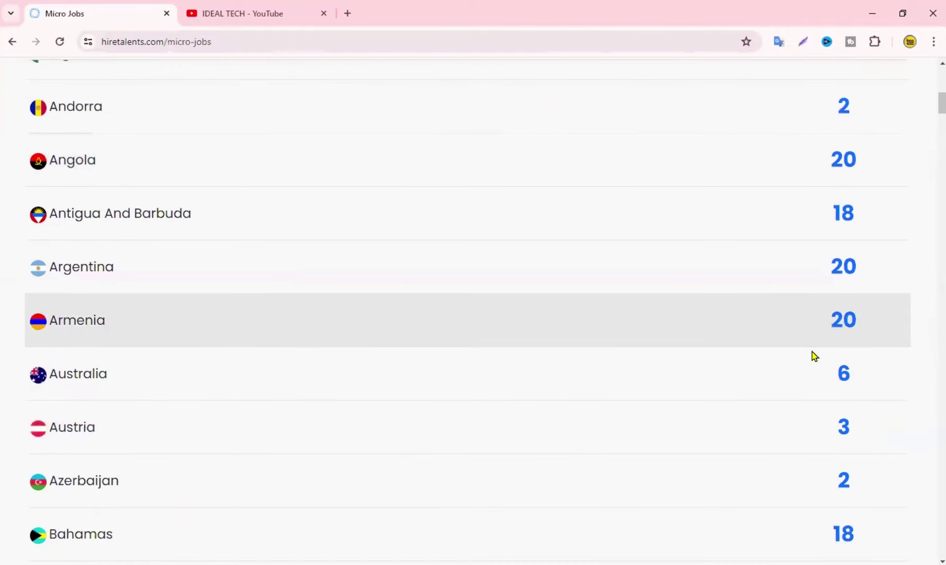
scroll(375, 355, "down", 1)
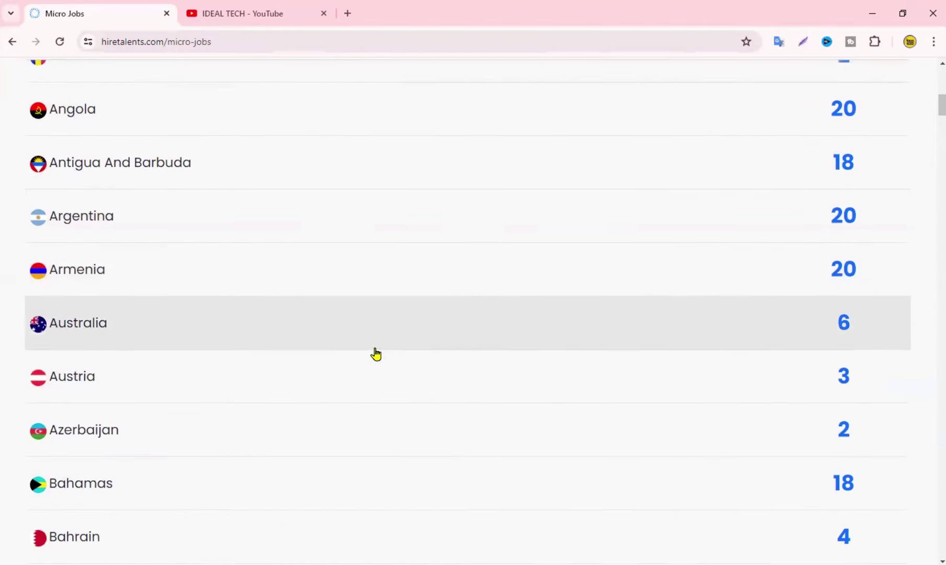
scroll(258, 395, "down", 2)
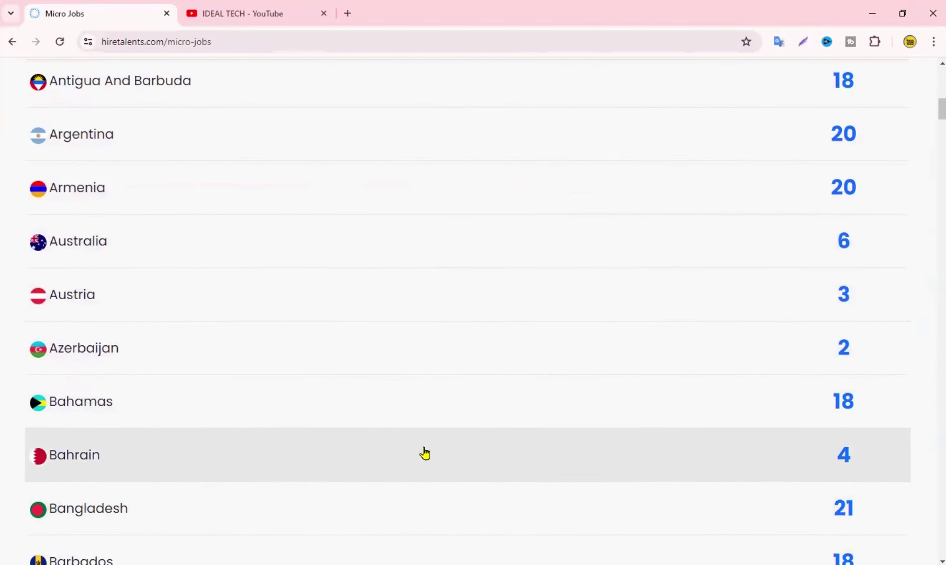
scroll(551, 437, "down", 1)
scroll(422, 479, "down", 2)
scroll(422, 478, "down", 2)
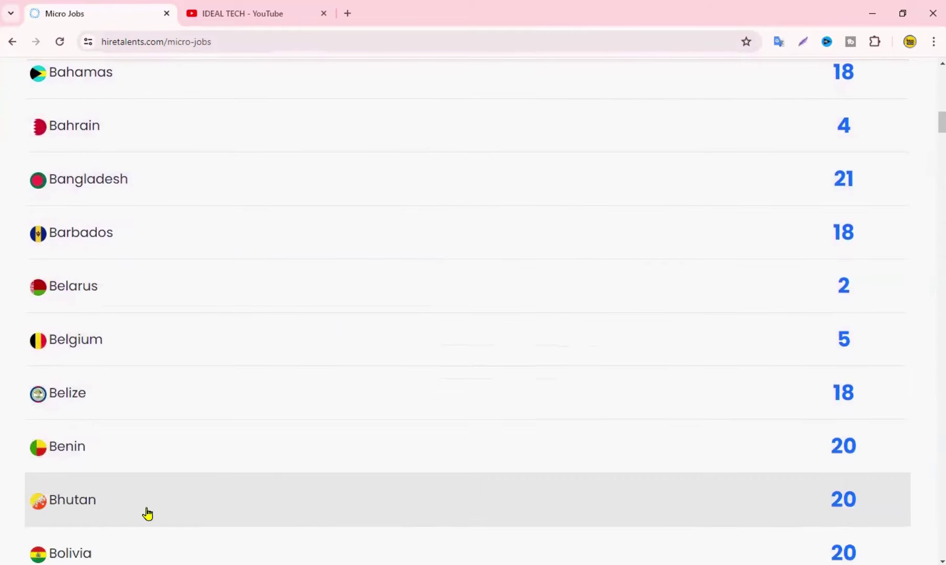
scroll(787, 385, "down", 1)
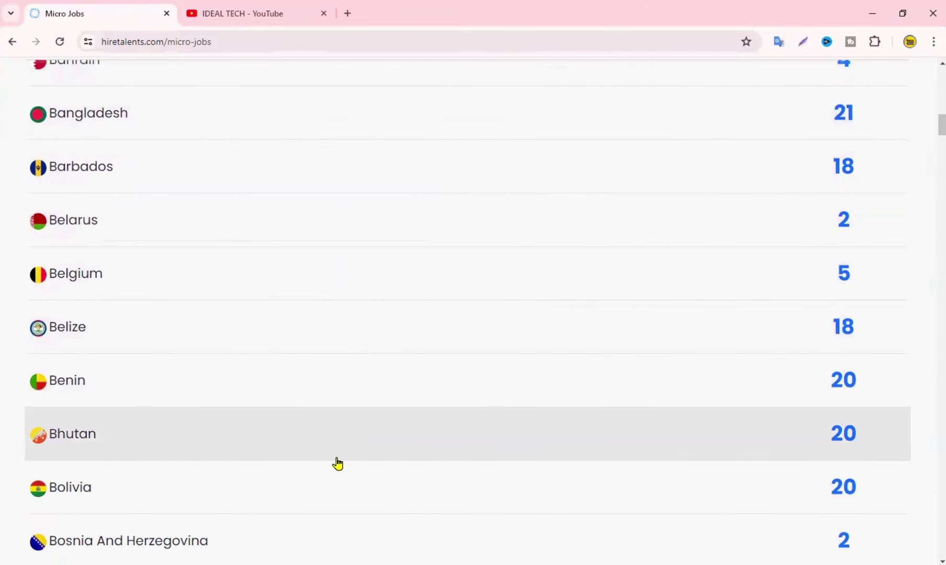
scroll(422, 450, "up", 17)
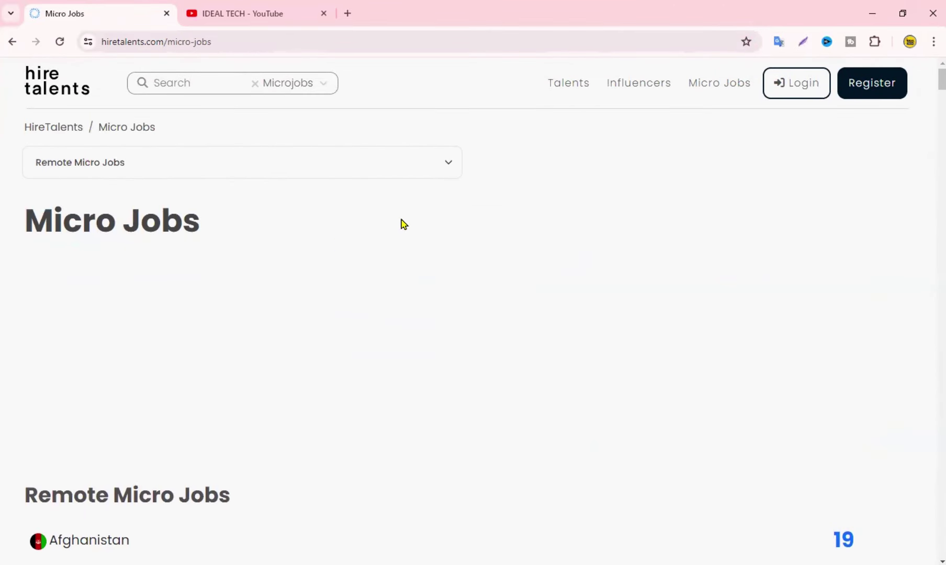
Open the registration form and autofill the saved full name and e-mail
left_click(878, 85)
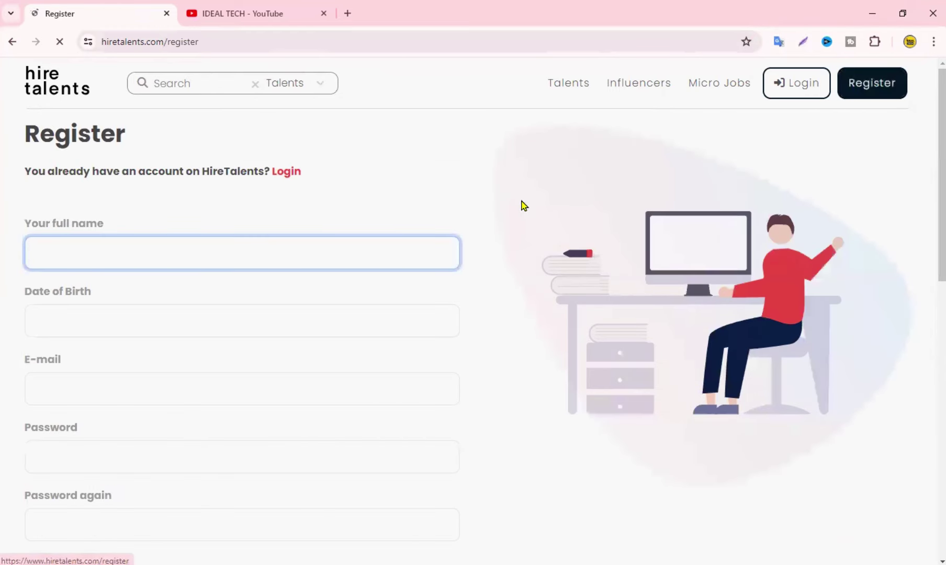
scroll(447, 173, "down", 1)
left_click(148, 190)
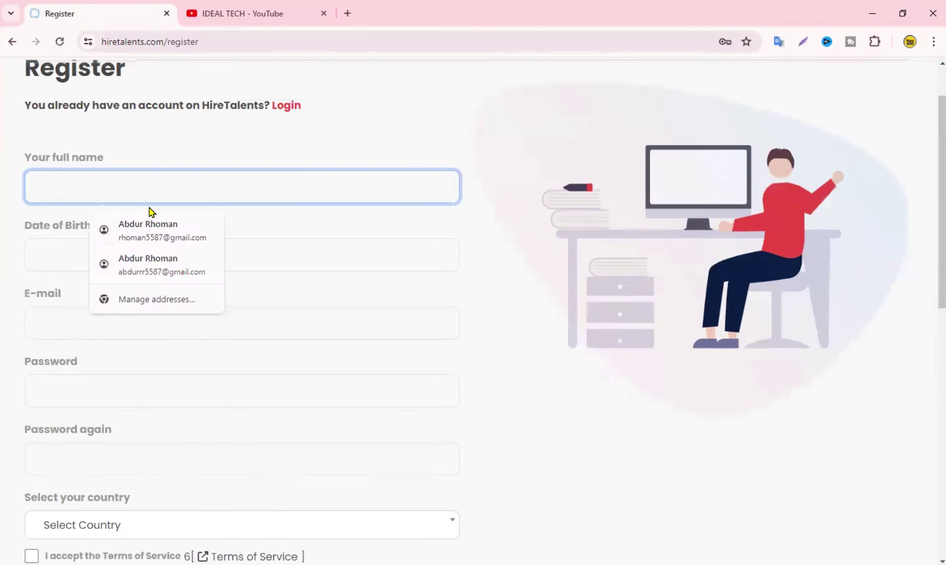
left_click(151, 236)
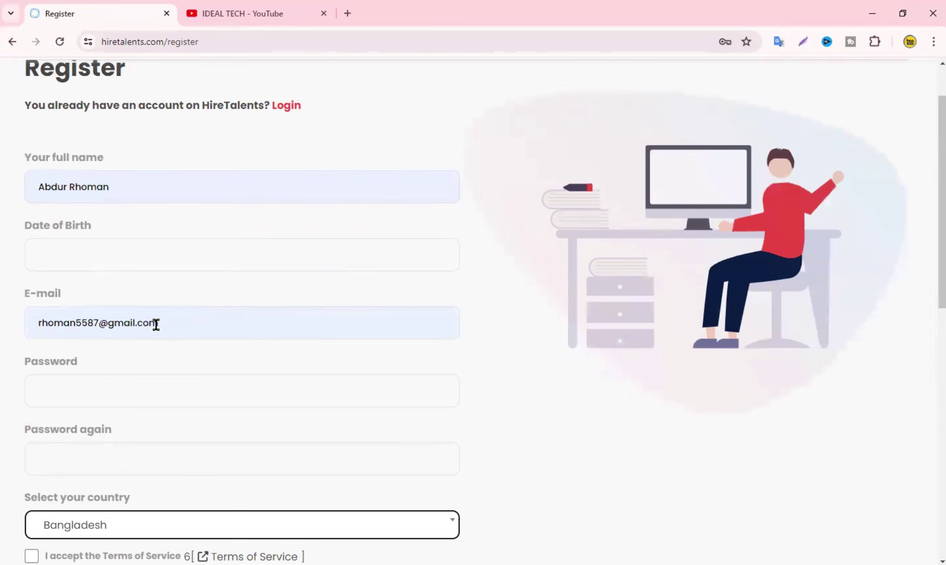
Pick year 2003, month April and day 12 in the date of birth calendar
left_click(61, 246)
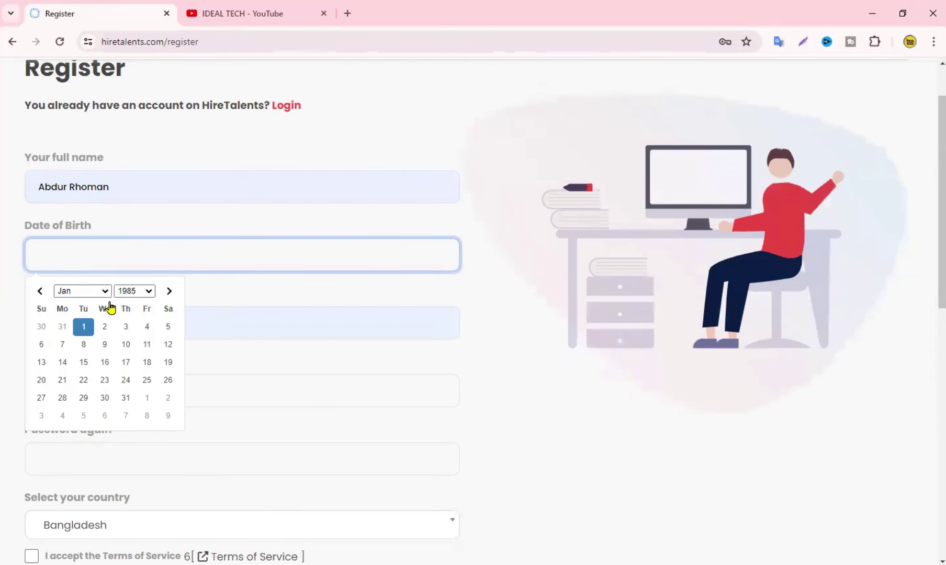
left_click(148, 294)
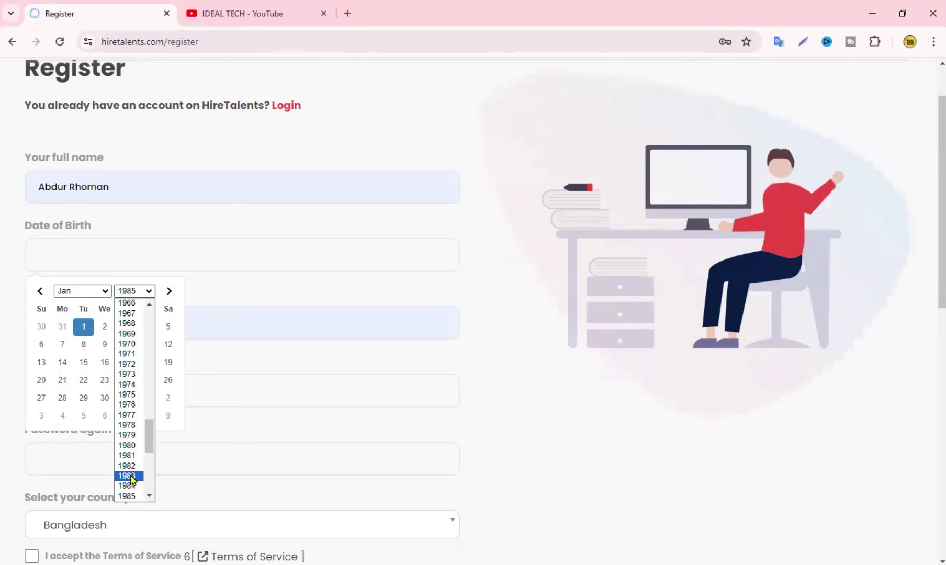
scroll(137, 467, "down", 3)
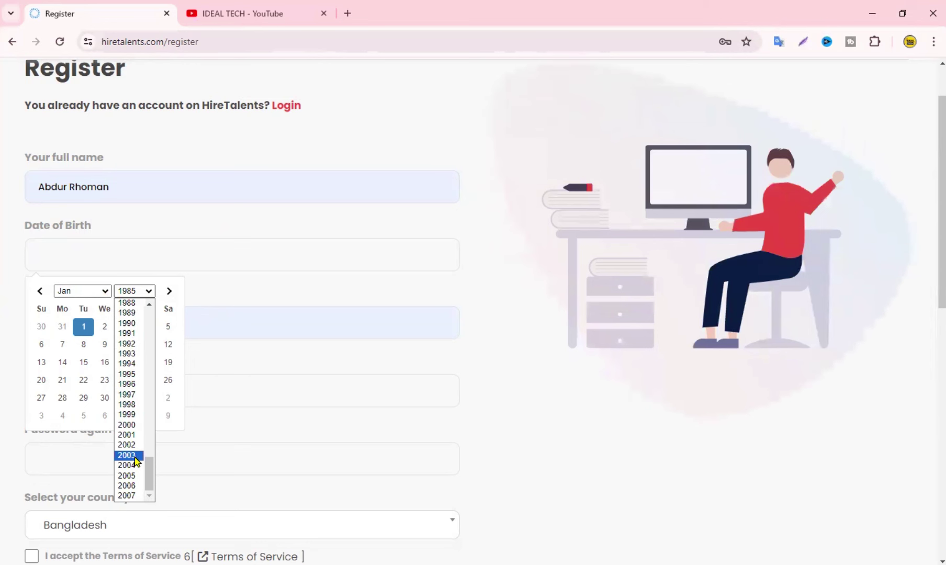
left_click(136, 456)
left_click(83, 291)
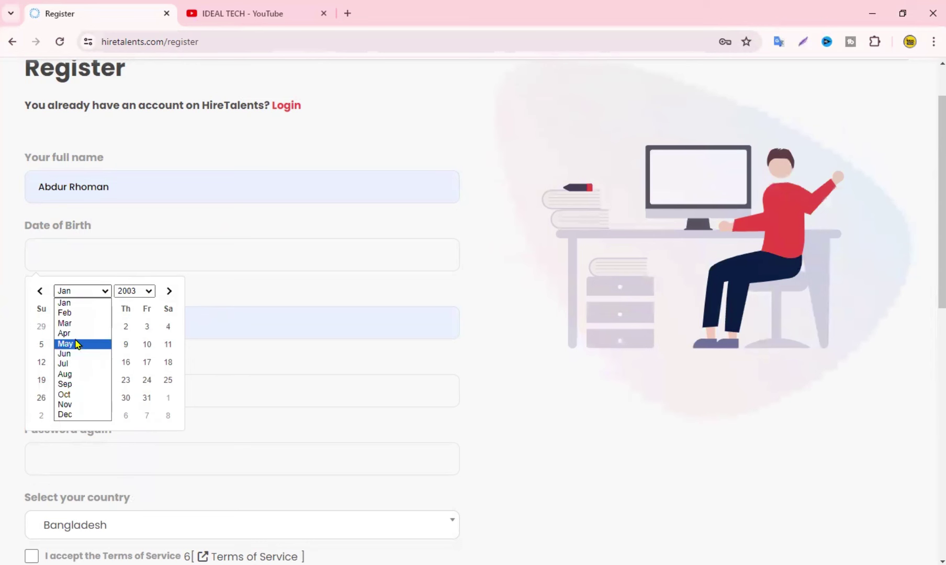
left_click(74, 336)
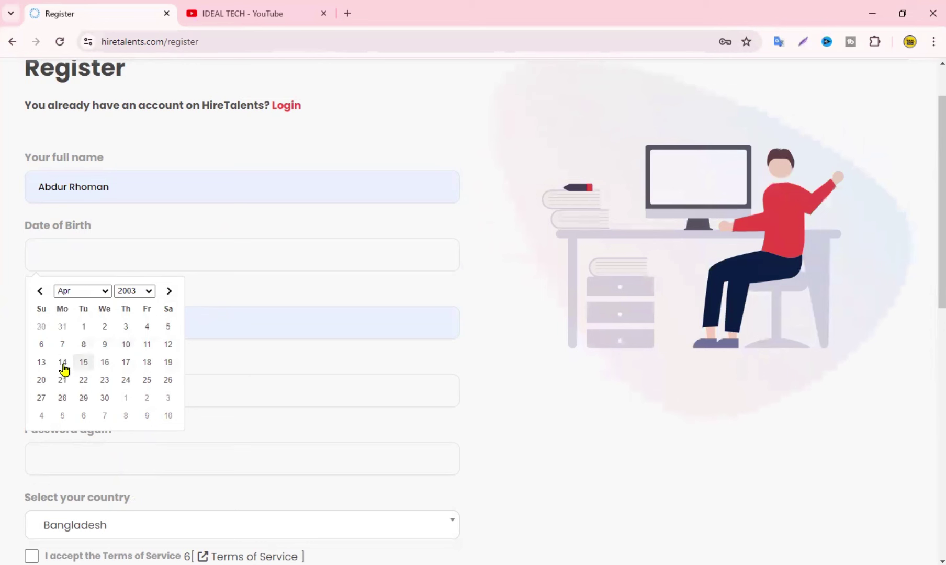
left_click(166, 346)
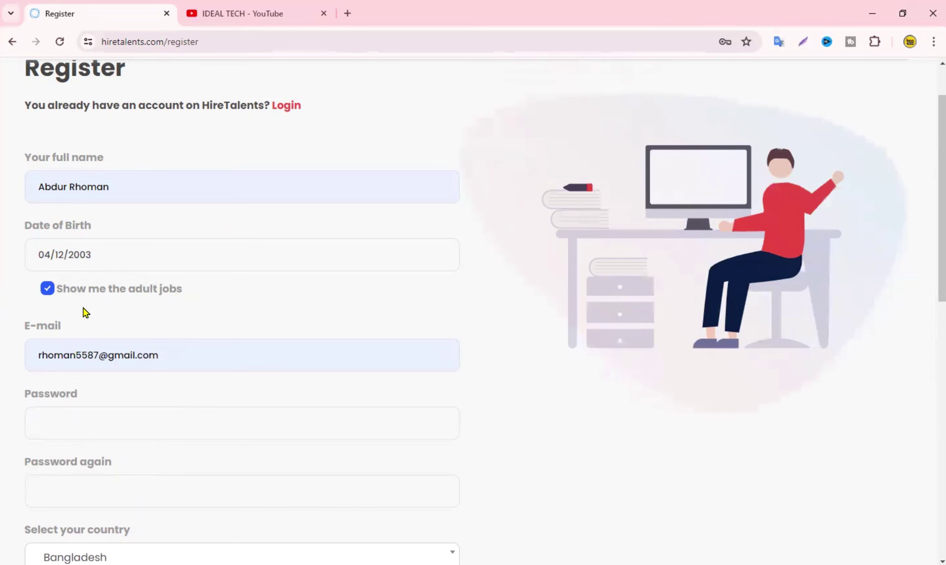
Uncheck 'Show me the adult jobs' on the registration form
left_click(48, 292)
scroll(220, 315, "down", 1)
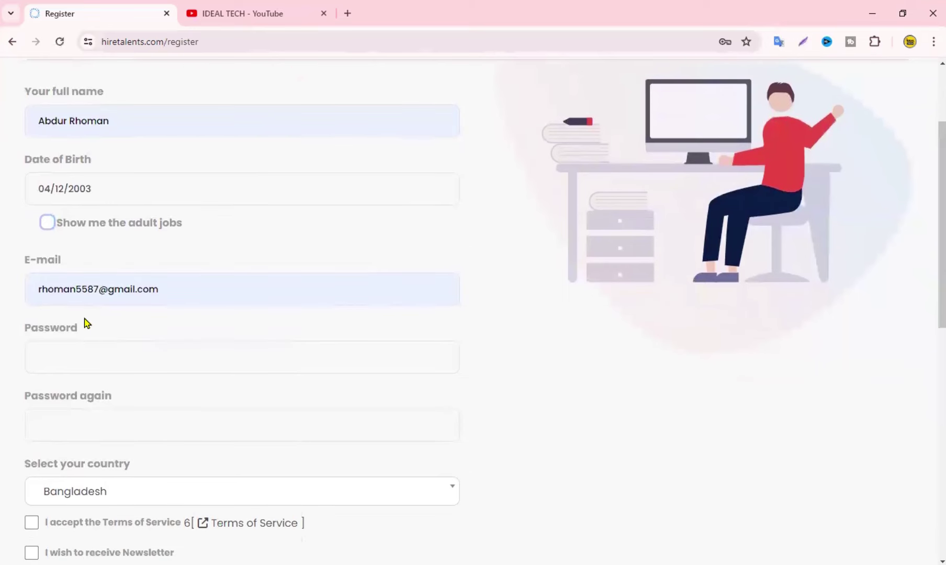
left_click(34, 293)
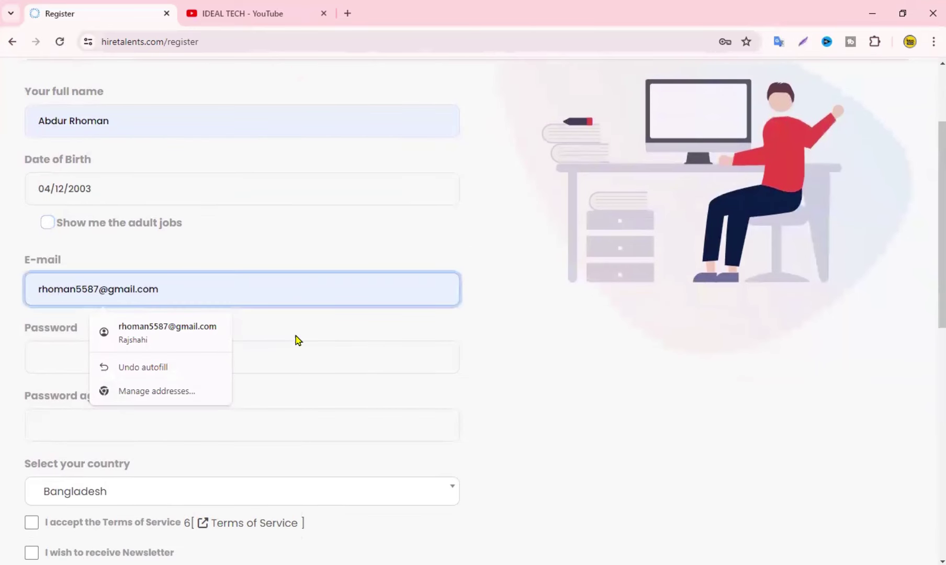
scroll(188, 350, "down", 1)
Enter the account password and repeat it in 'Password again'
left_click(80, 294)
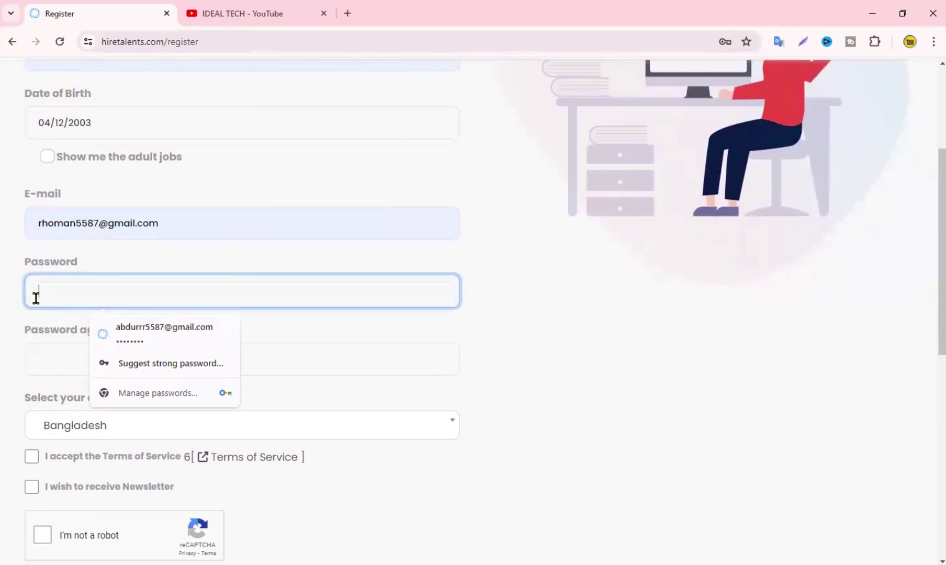
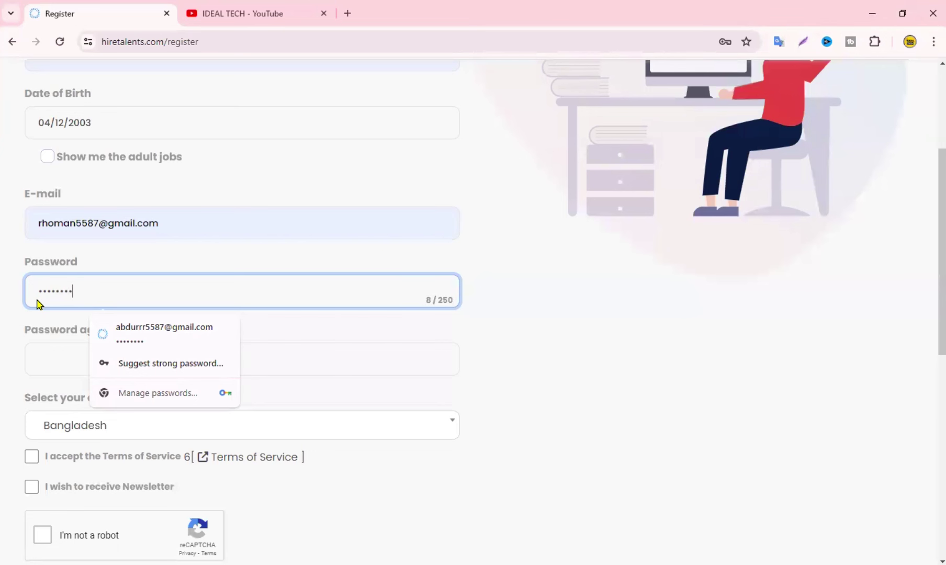
left_click(62, 352)
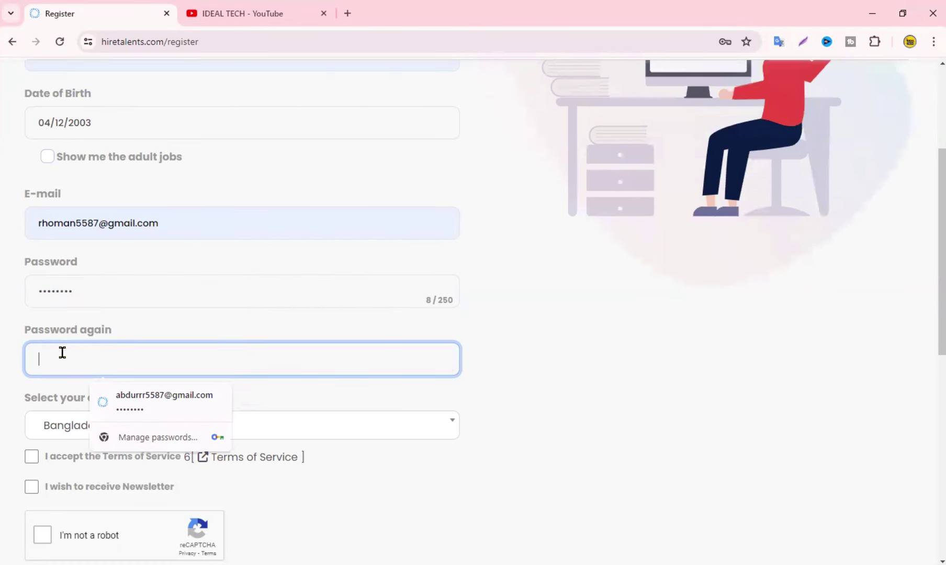
type("•")
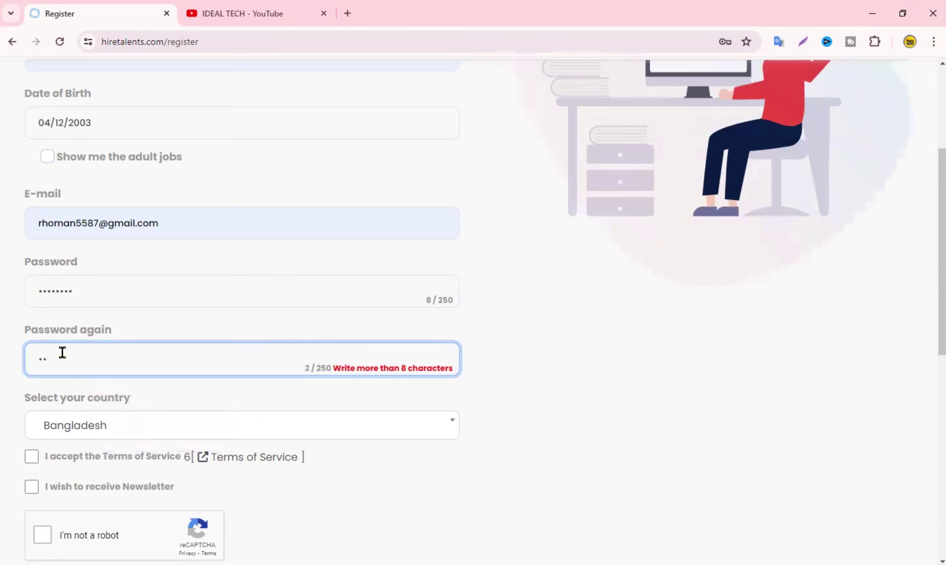
type("•••••••")
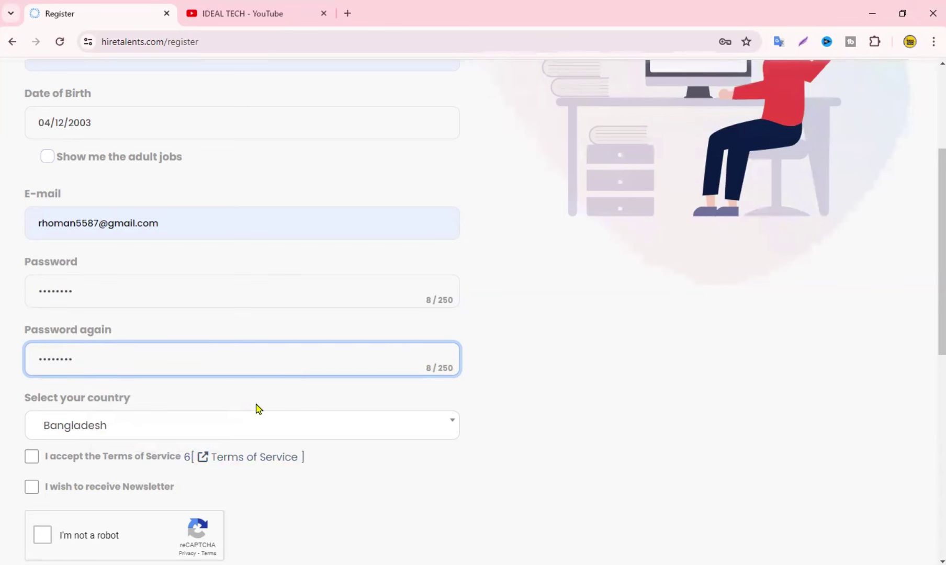
scroll(256, 409, "down", 2)
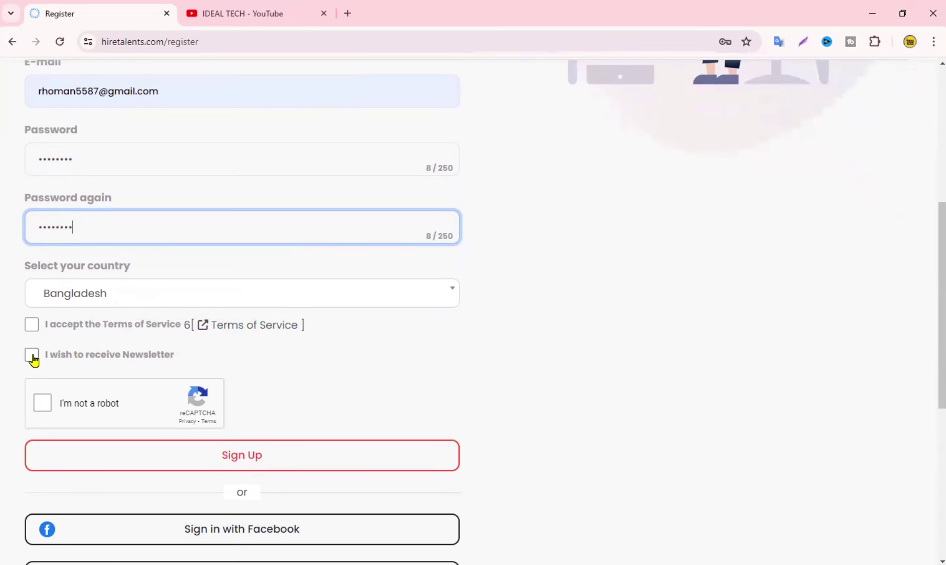
Accept the Terms of Service, opt into the newsletter and start the reCAPTCHA check
left_click(29, 330)
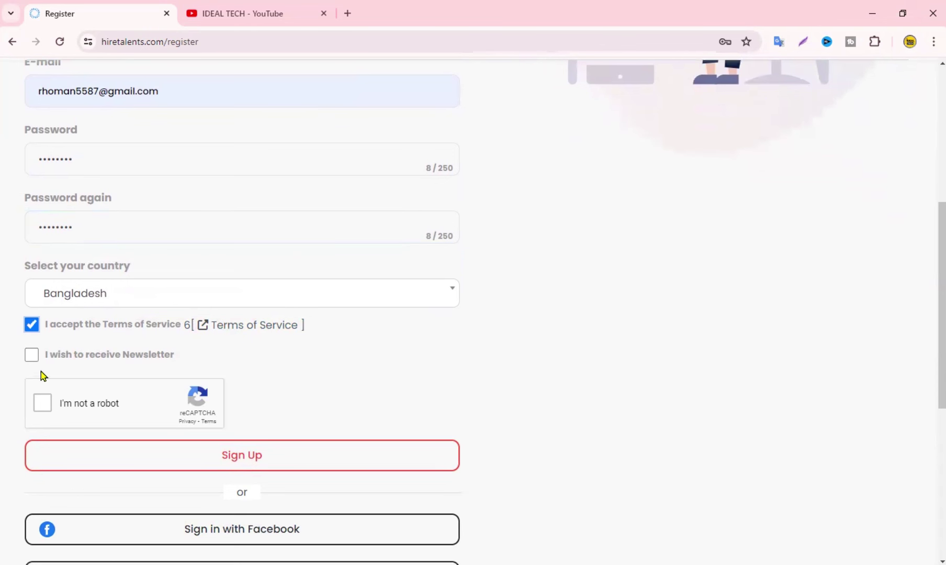
left_click(32, 357)
left_click(36, 408)
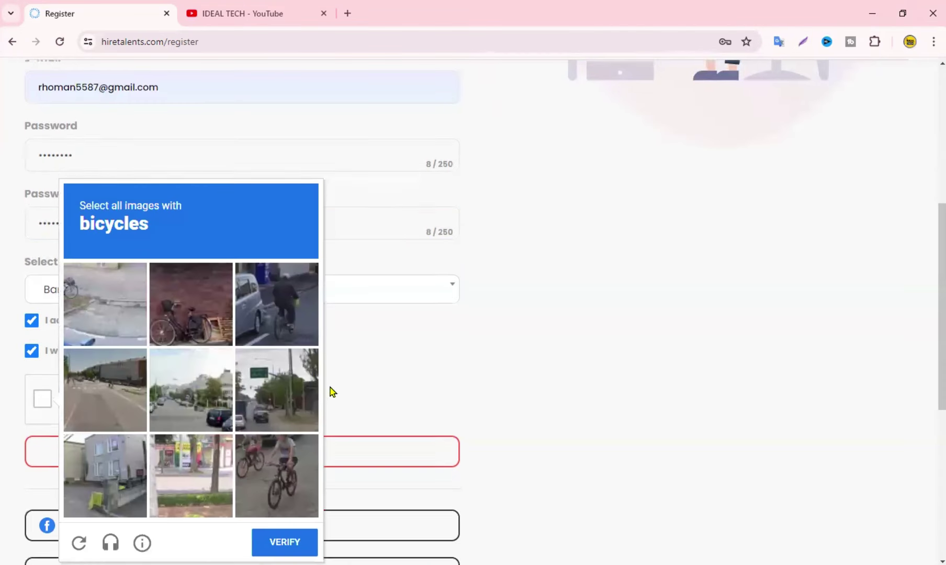
Select the three bicycle images, verify the captcha, and submit the sign-up
scroll(330, 391, "down", 1)
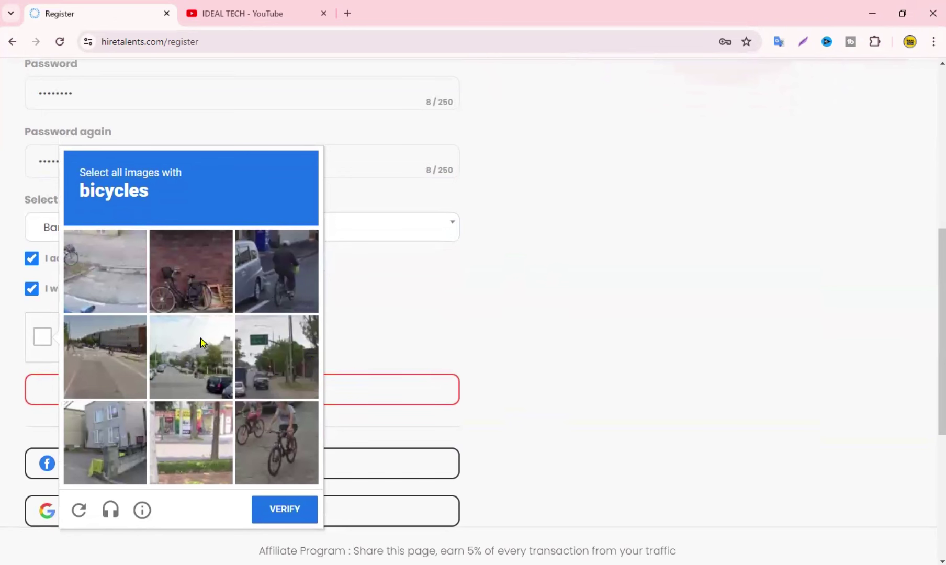
left_click(174, 283)
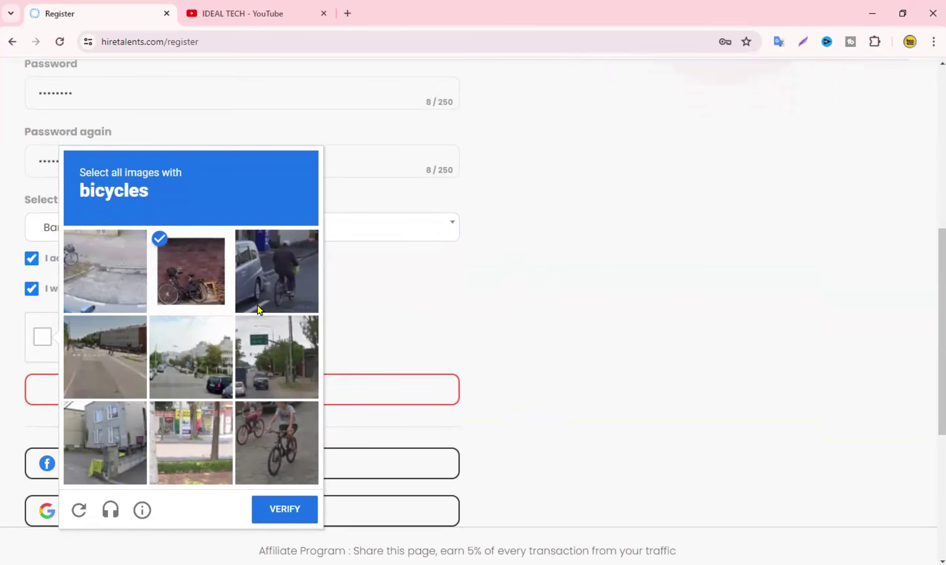
left_click(296, 280)
left_click(256, 435)
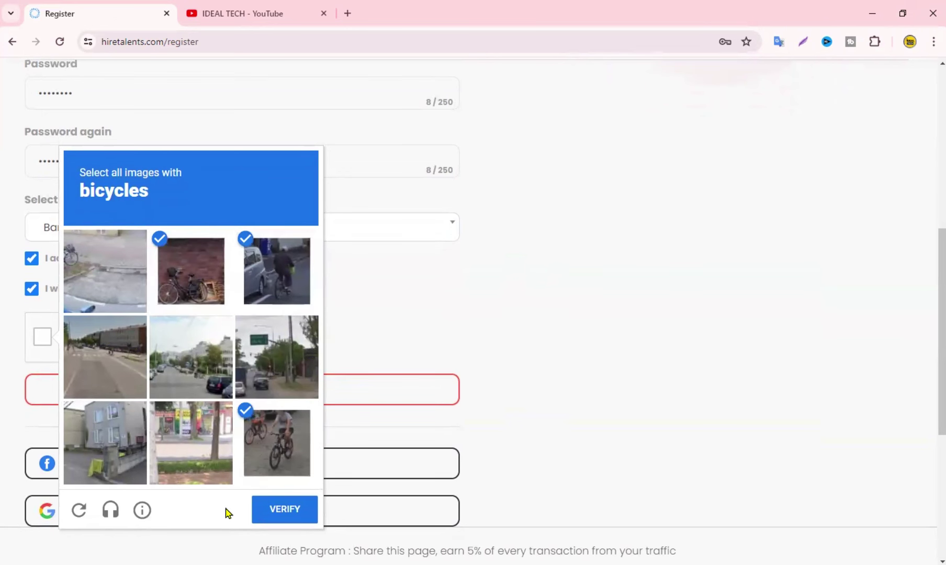
left_click(285, 509)
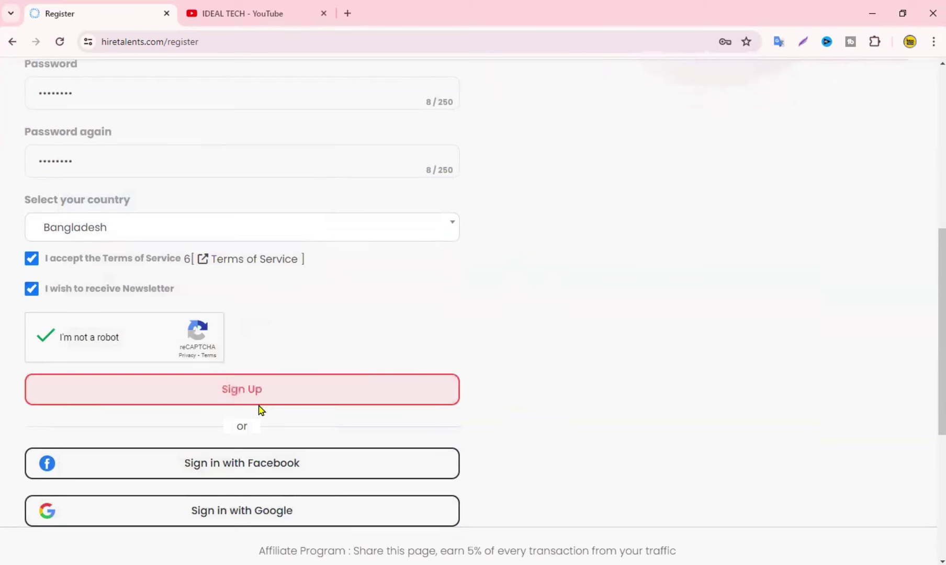
left_click(215, 392)
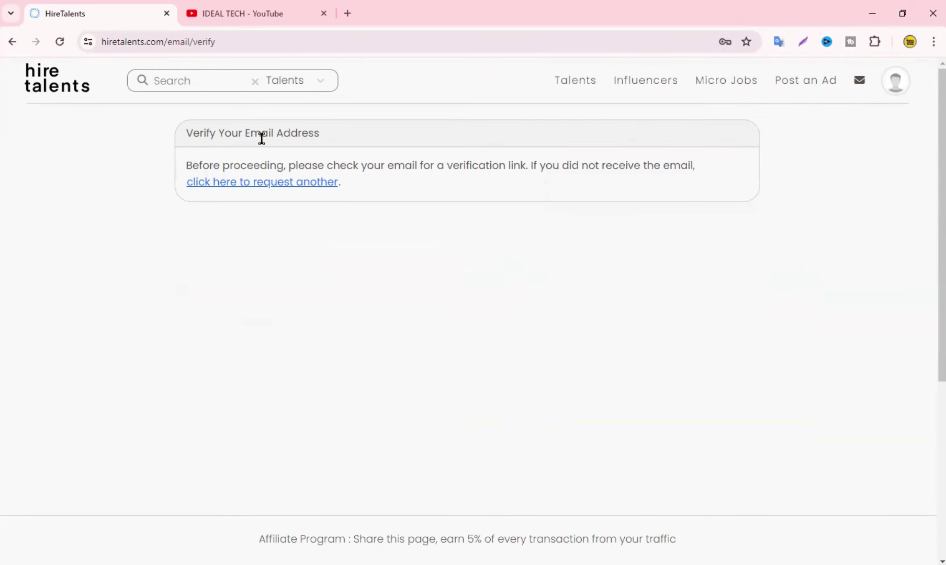
In a new Gmail tab, open HireTalents' 'Verify Email Address' message and follow its verify link
left_click(347, 14)
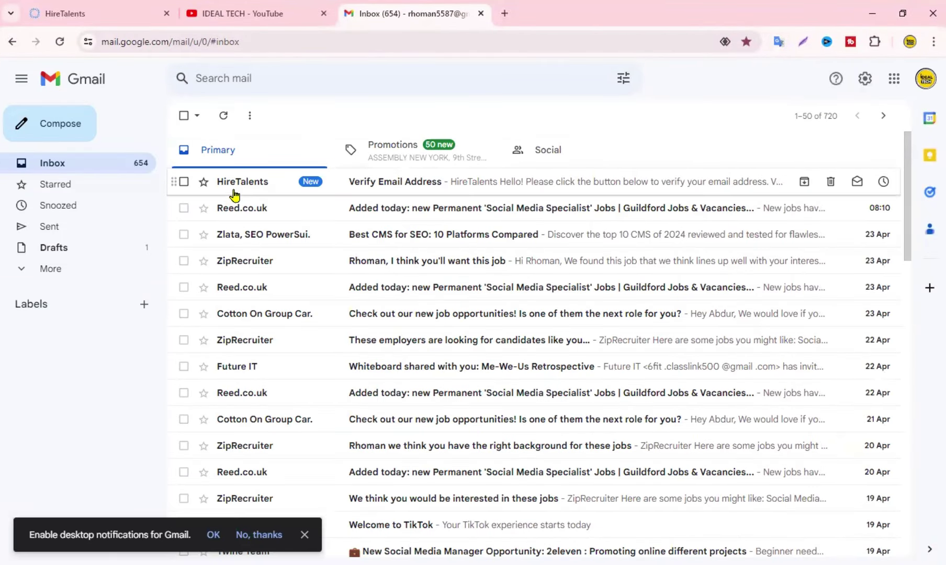
left_click(449, 182)
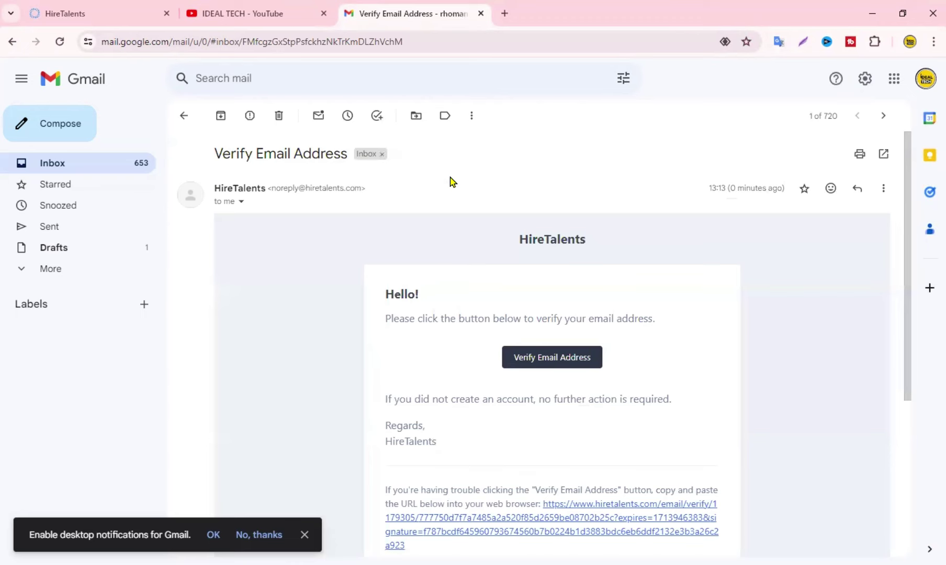
scroll(836, 333, "down", 3)
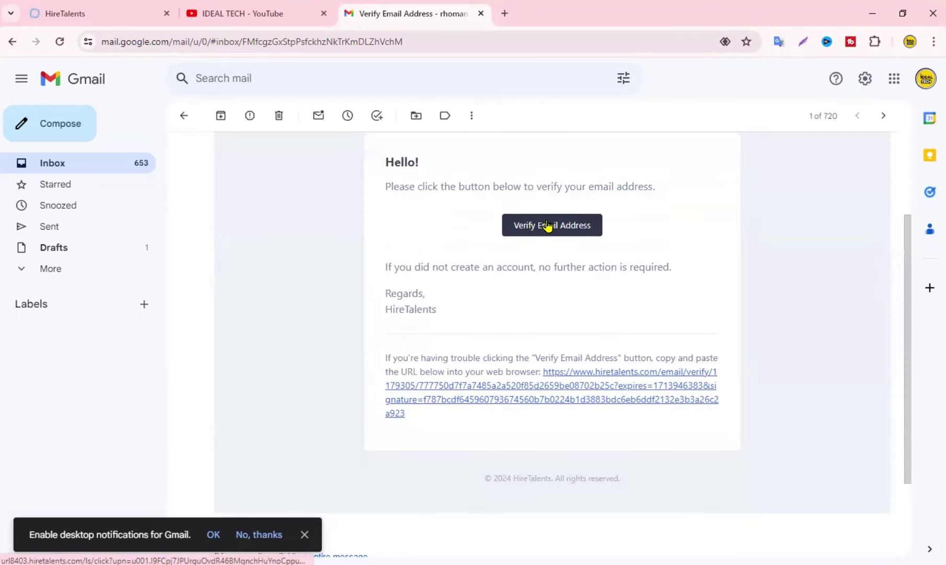
left_click(548, 225)
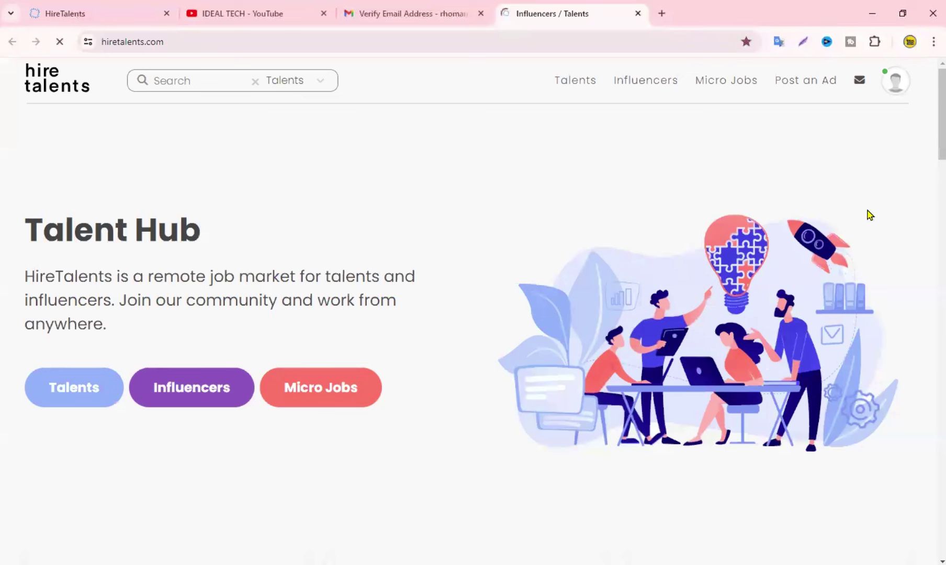
Close the old HireTalents tab and go to Settings > Account Settings
left_click(166, 13)
left_click(894, 78)
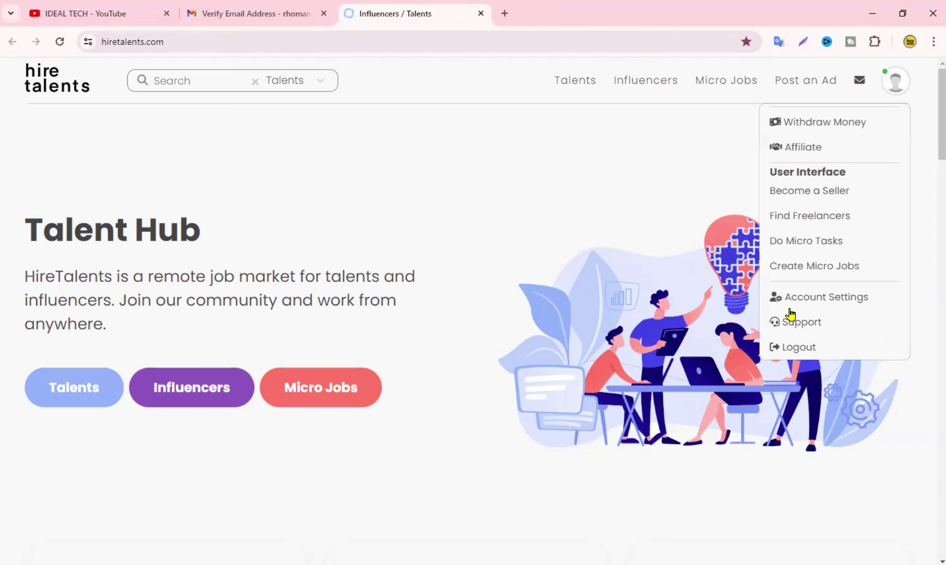
left_click(814, 299)
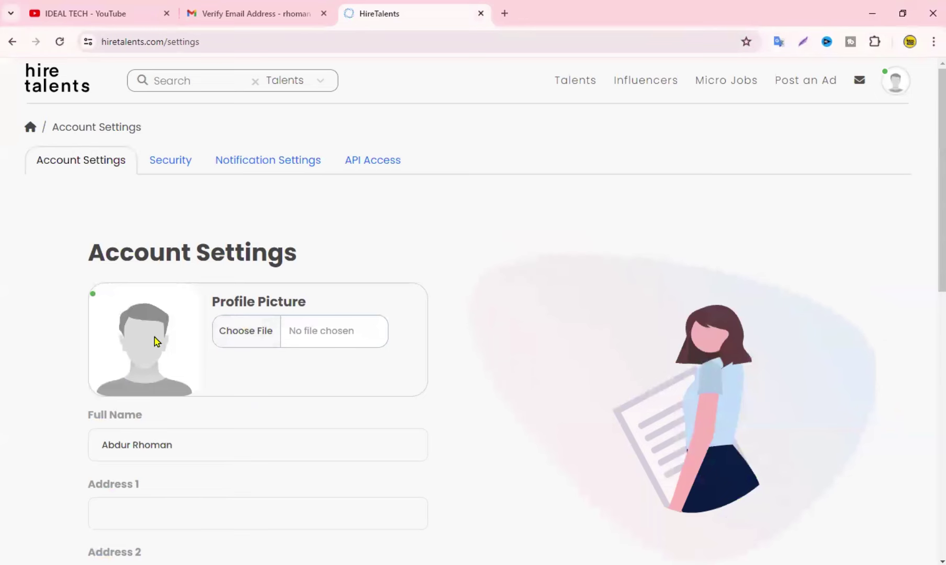
Choose the WhatsApp .jpg image from Downloads as the profile picture file
left_click(255, 333)
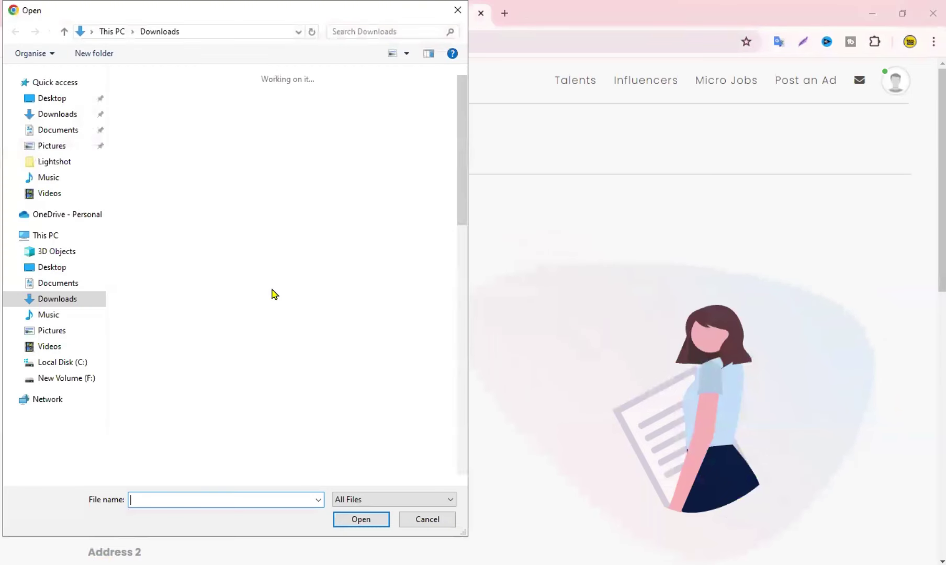
scroll(271, 298, "down", 10)
left_click(339, 134)
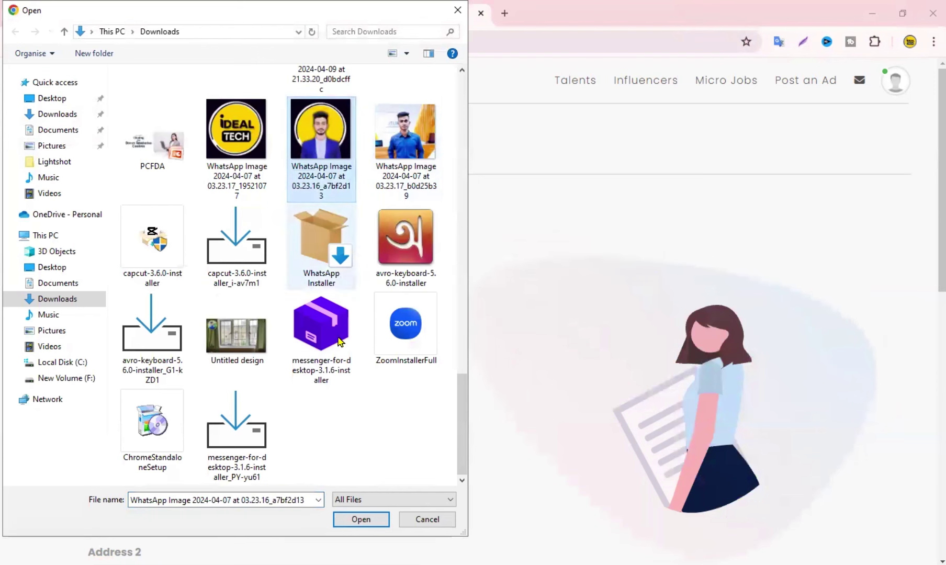
scroll(351, 451, "up", 10)
key("Return")
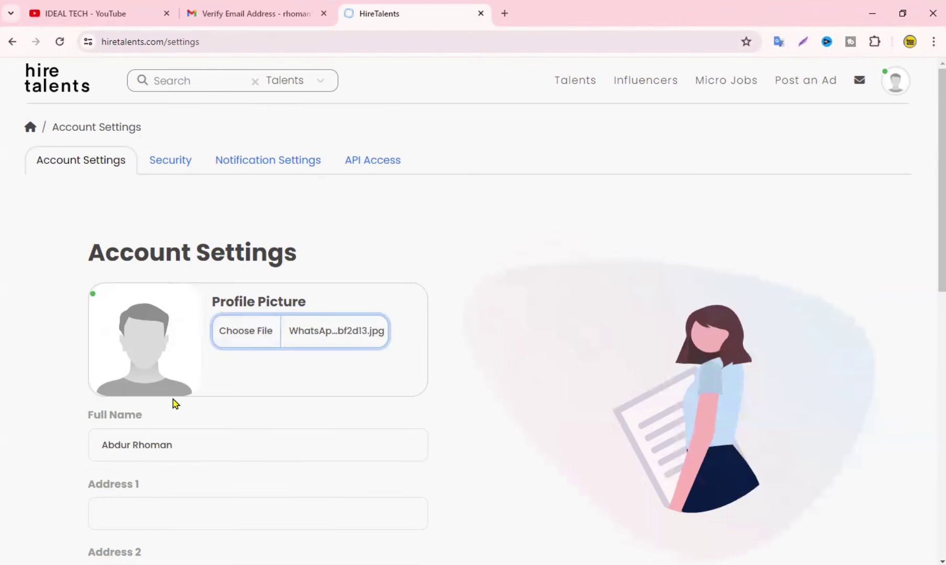
scroll(262, 360, "down", 1)
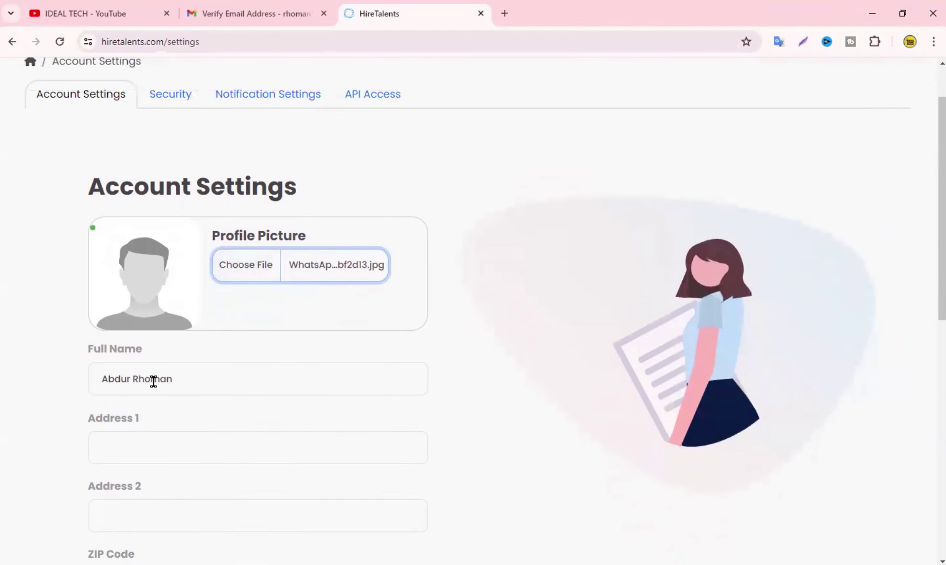
scroll(261, 377, "down", 1)
Enter the street address into the Address 1 and Address 2 fields
left_click(130, 380)
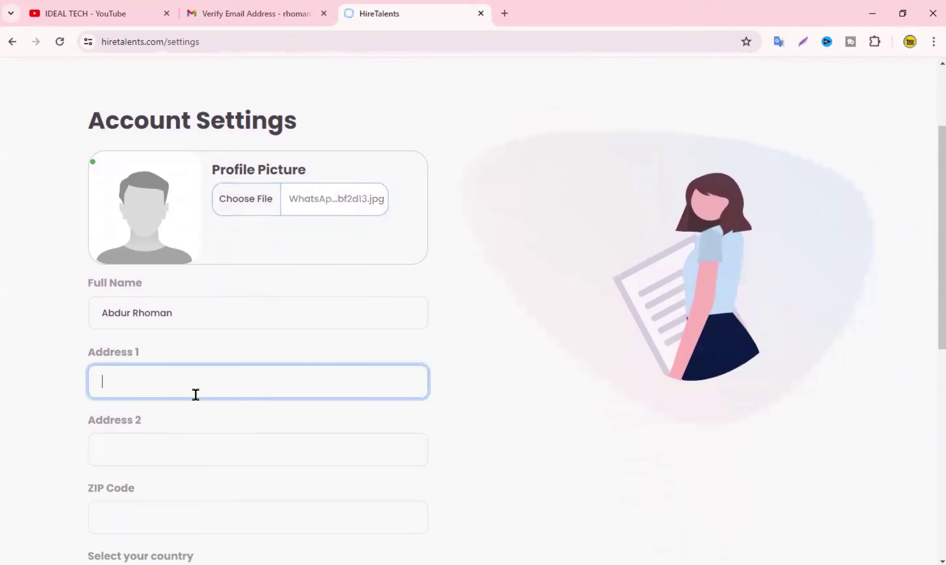
scroll(246, 401, "down", 3)
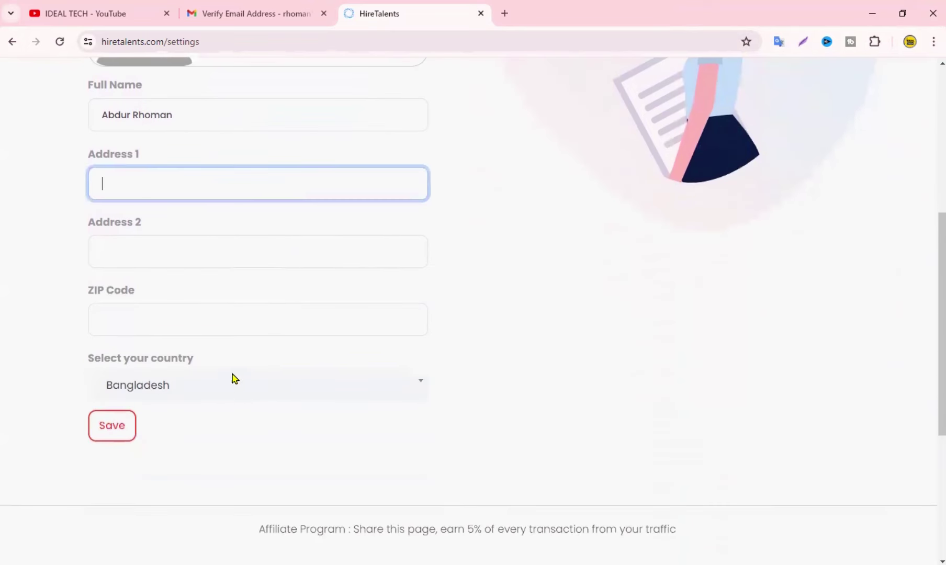
left_click(131, 256)
left_click(137, 191)
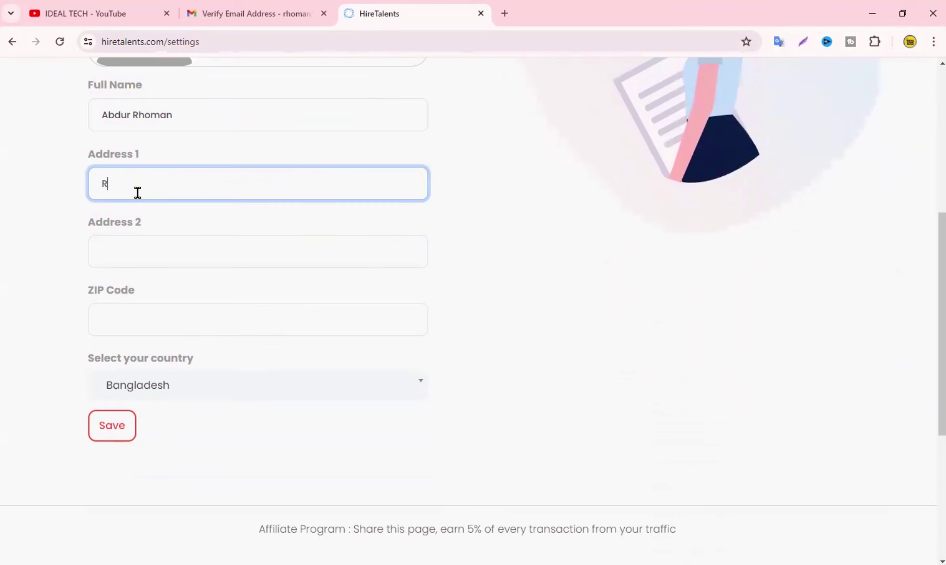
type("Rajshahi")
left_click(166, 255)
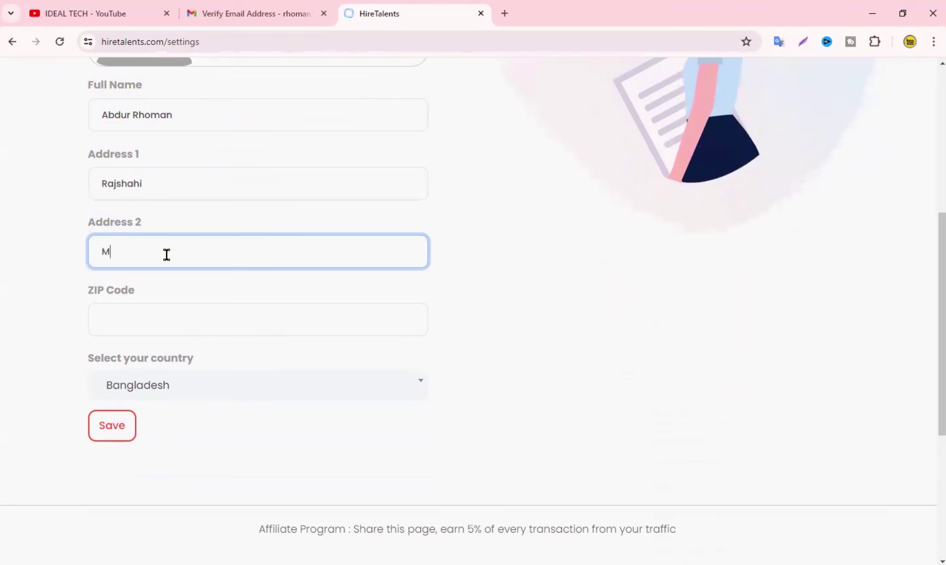
type("Mohanpur")
Enter the postal ZIP code and save the account settings
left_click(169, 317)
type("62")
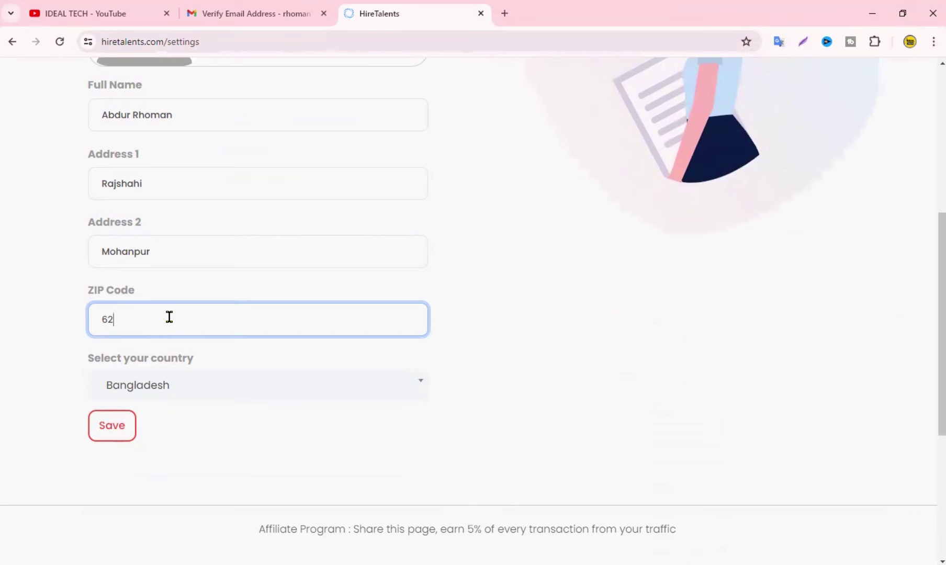
type("20")
scroll(209, 338, "down", 1)
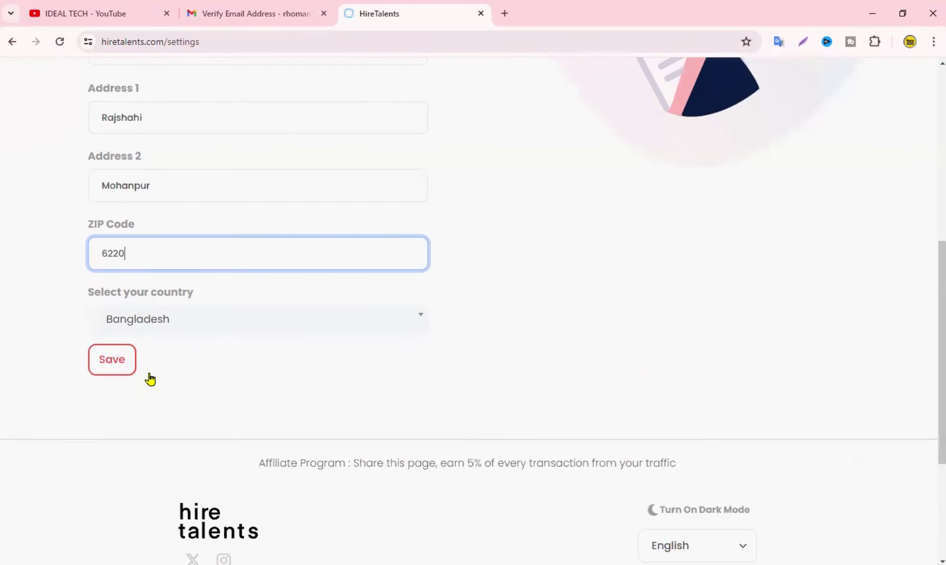
left_click(109, 365)
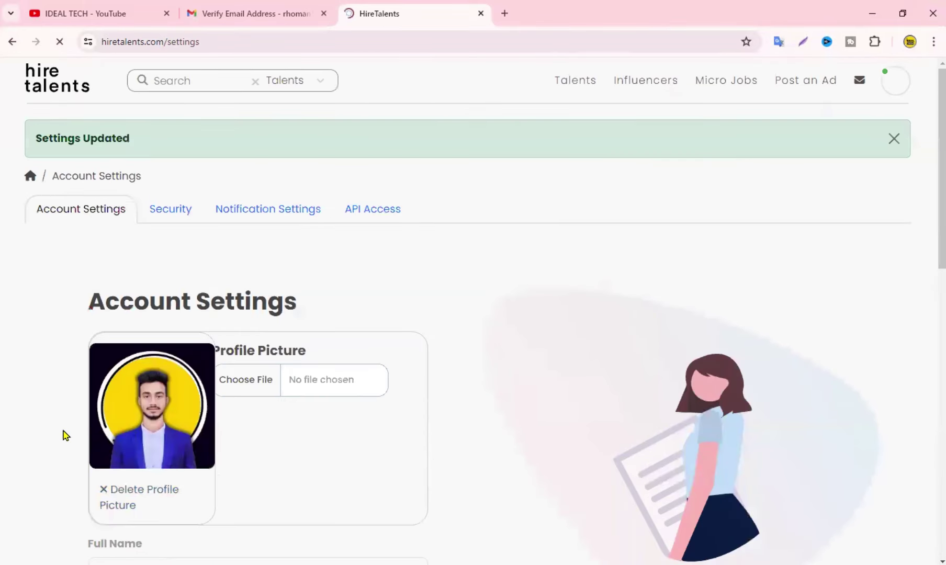
scroll(450, 330, "down", 1)
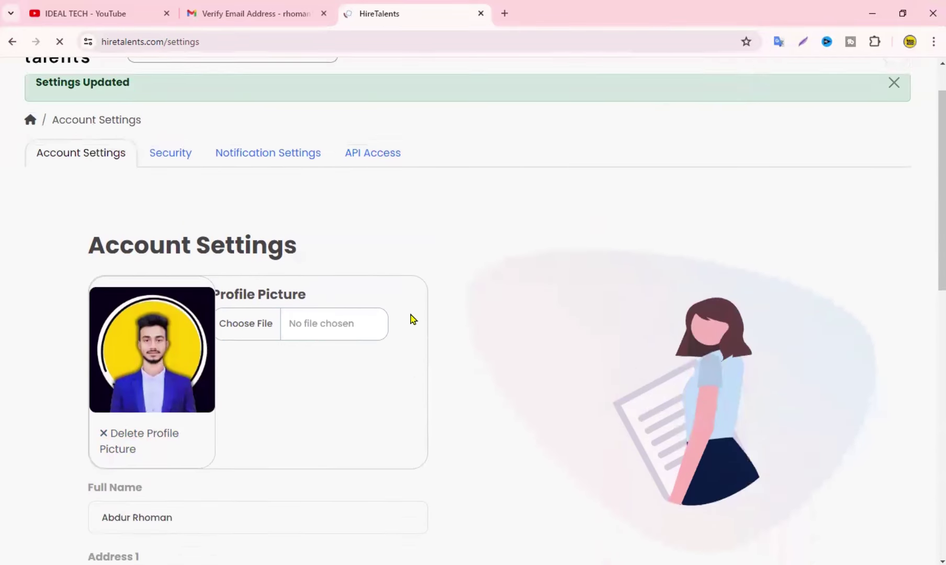
scroll(413, 320, "up", 1)
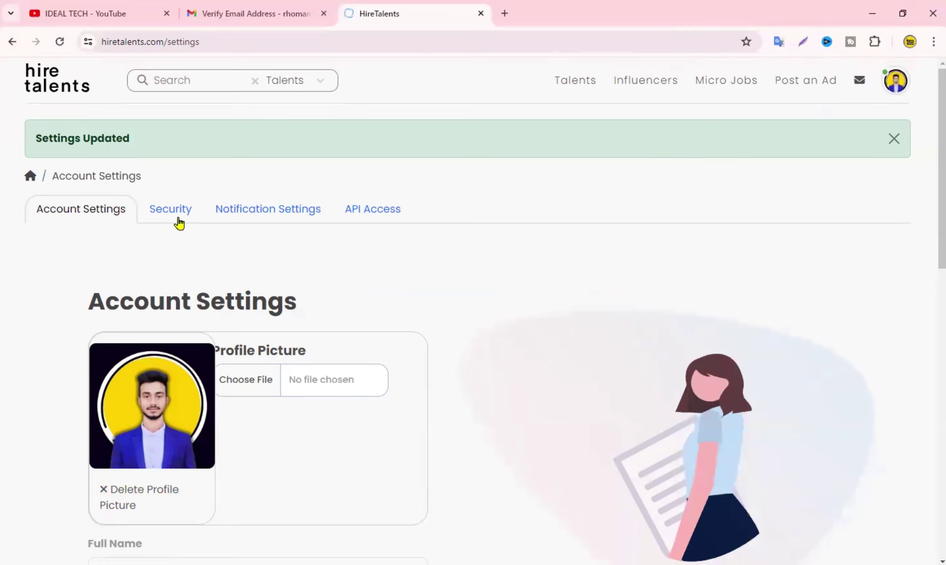
scroll(236, 323, "down", 4)
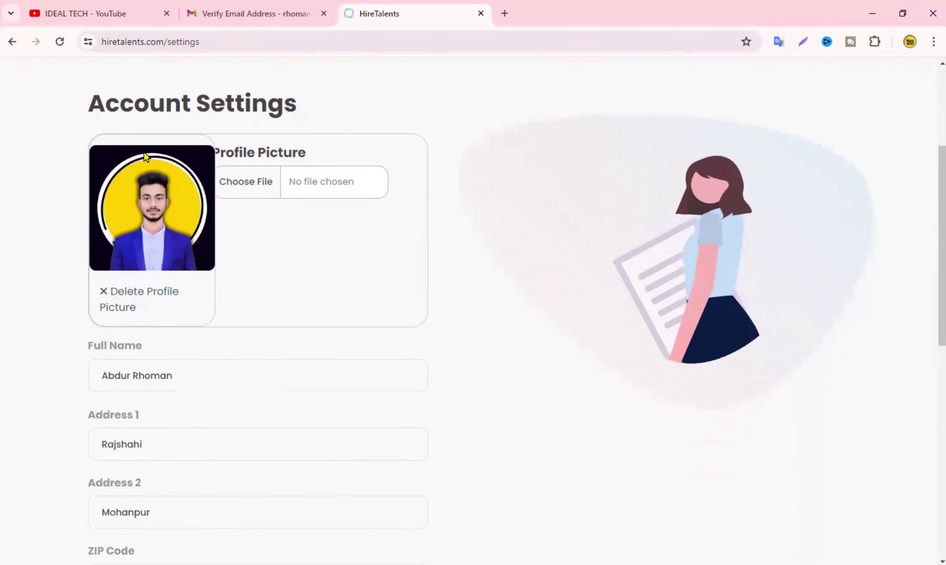
scroll(145, 302, "down", 8)
scroll(150, 323, "up", 6)
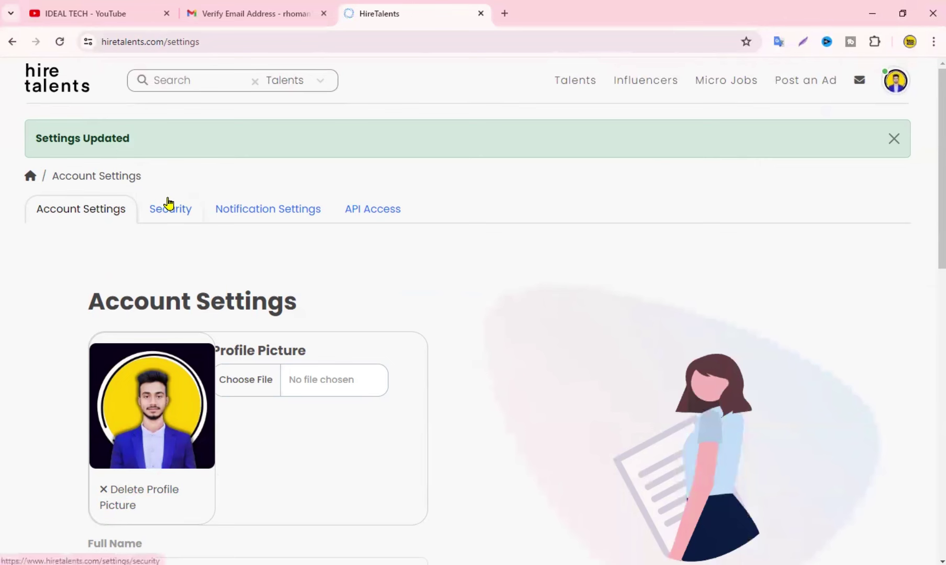
From the Security settings, start phone verification using Receive a Call
left_click(168, 205)
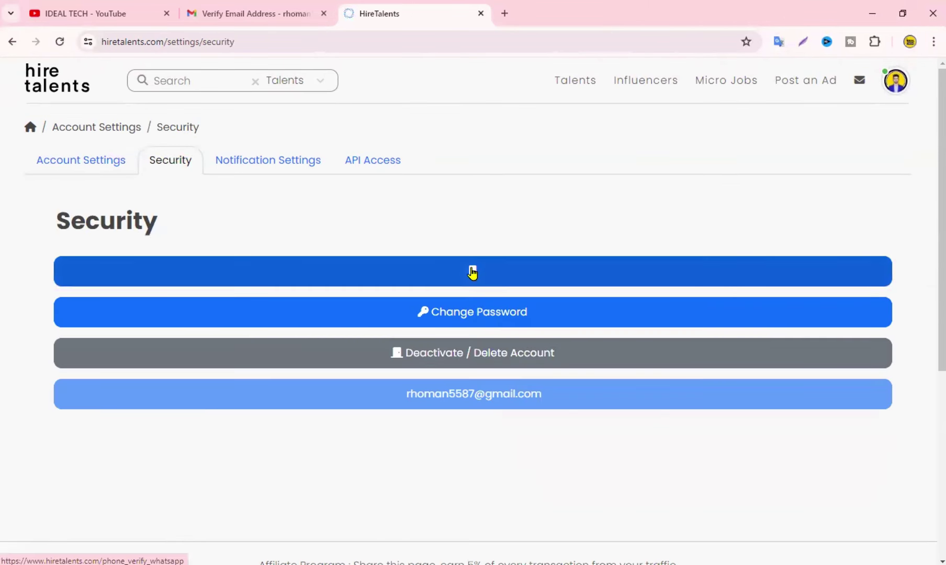
left_click(473, 273)
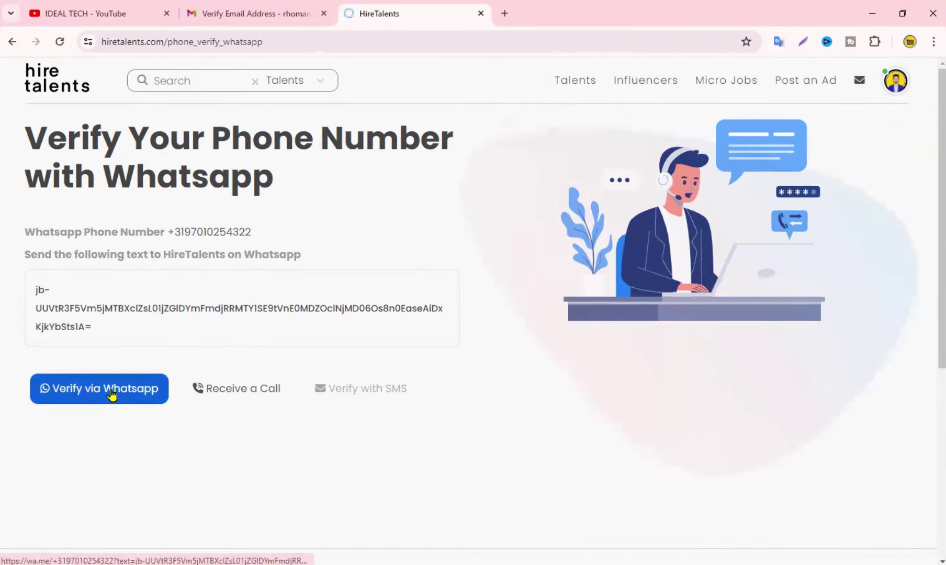
left_click(238, 394)
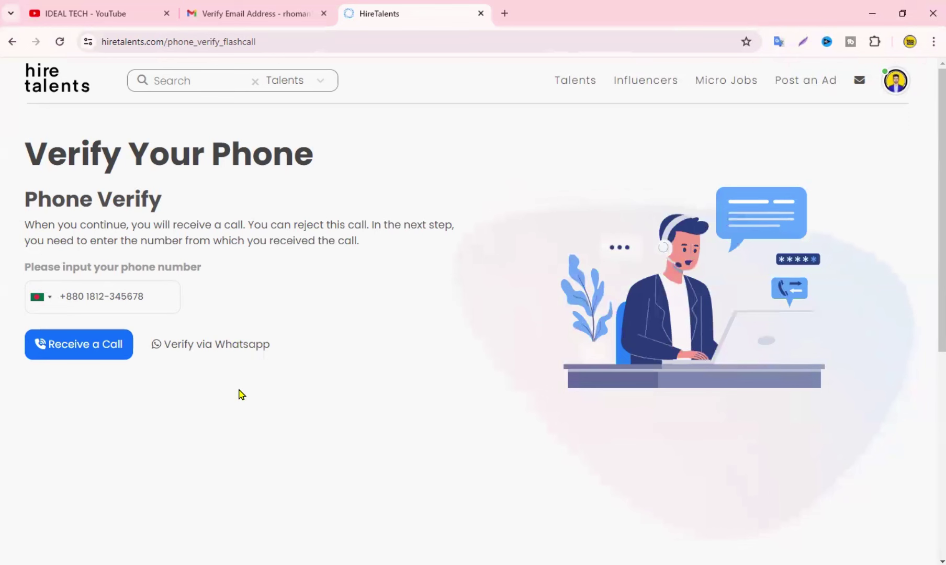
Enter the account's phone number with its country code in the phone field
left_click(152, 291)
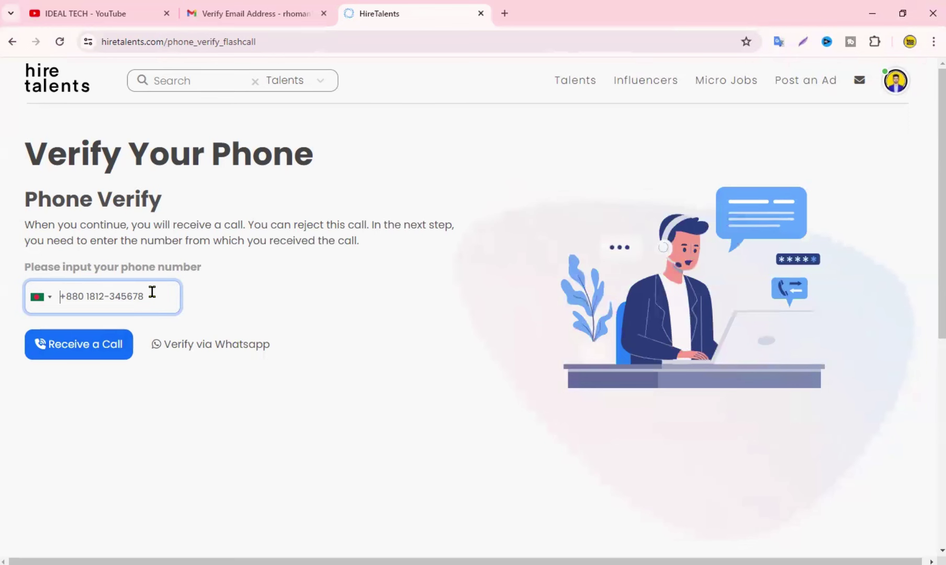
type("0")
key("BackSpace")
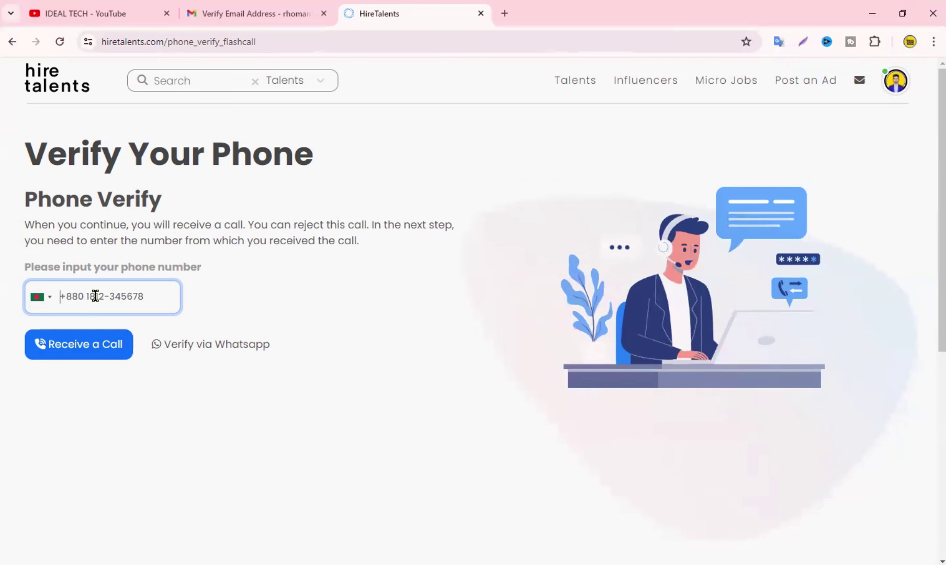
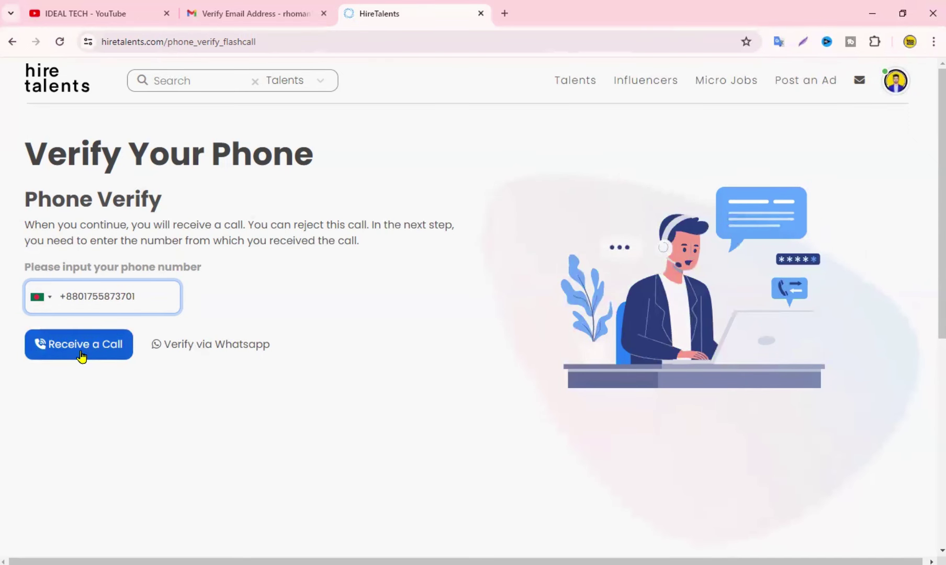
Verify the phone by requesting a call, submitting the caller's number, and dismissing the confirmation
left_click(81, 356)
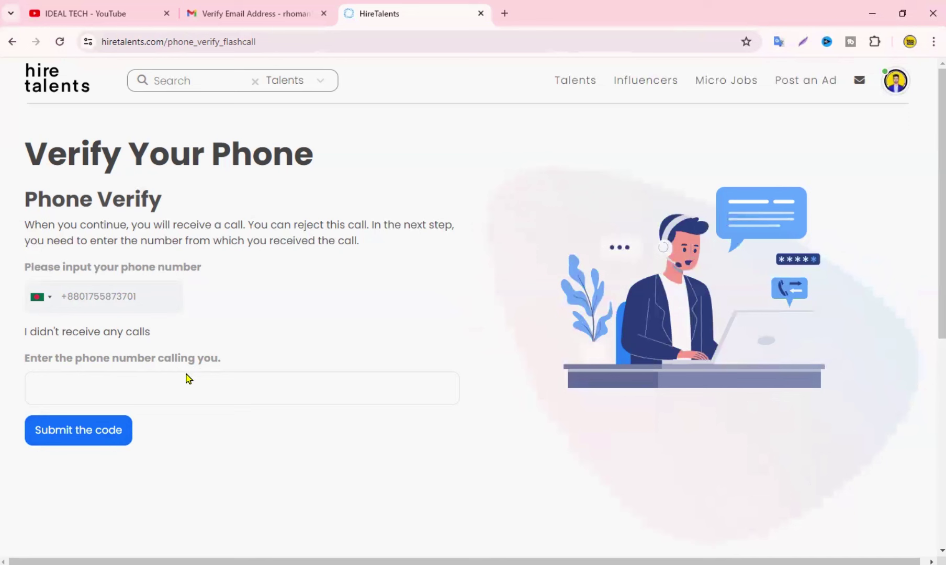
left_click(186, 375)
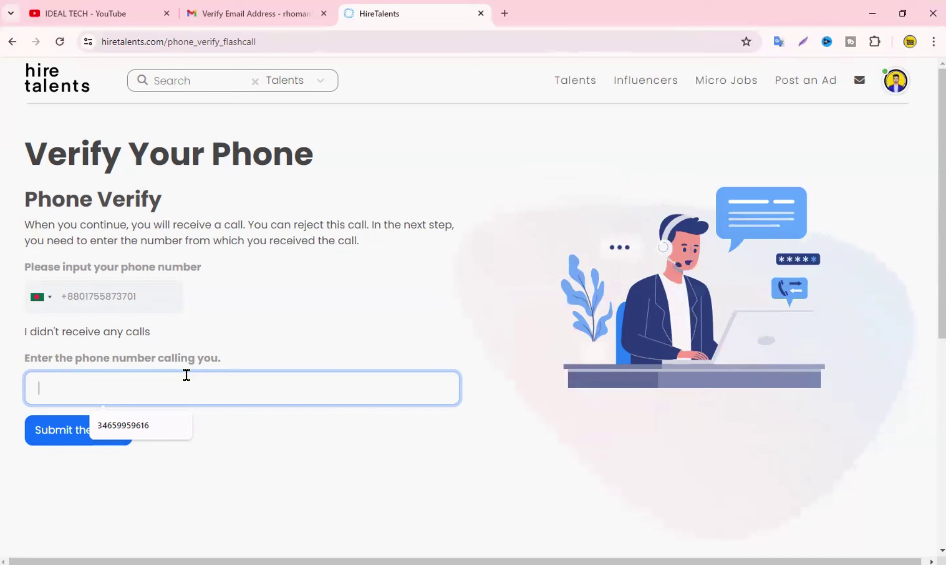
key("ctrl+v")
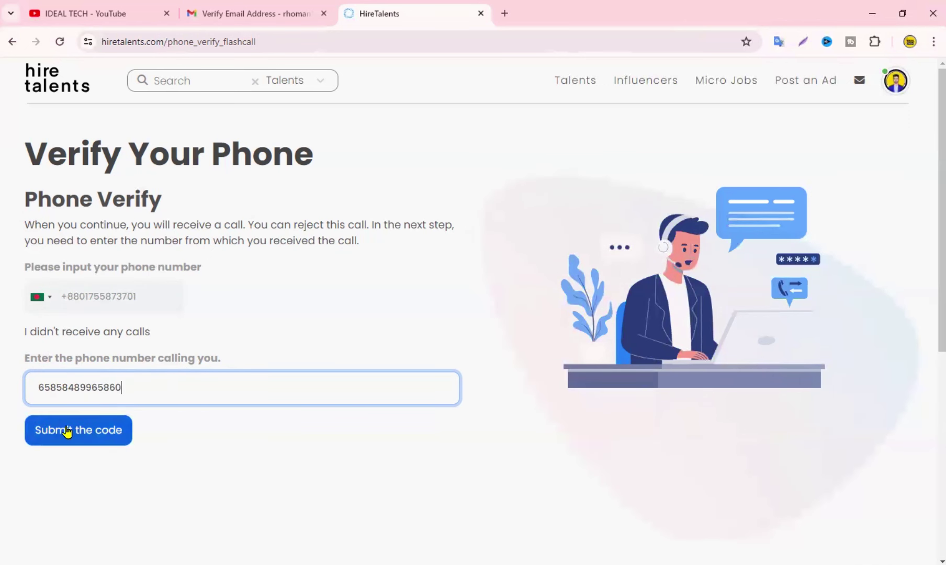
left_click(66, 433)
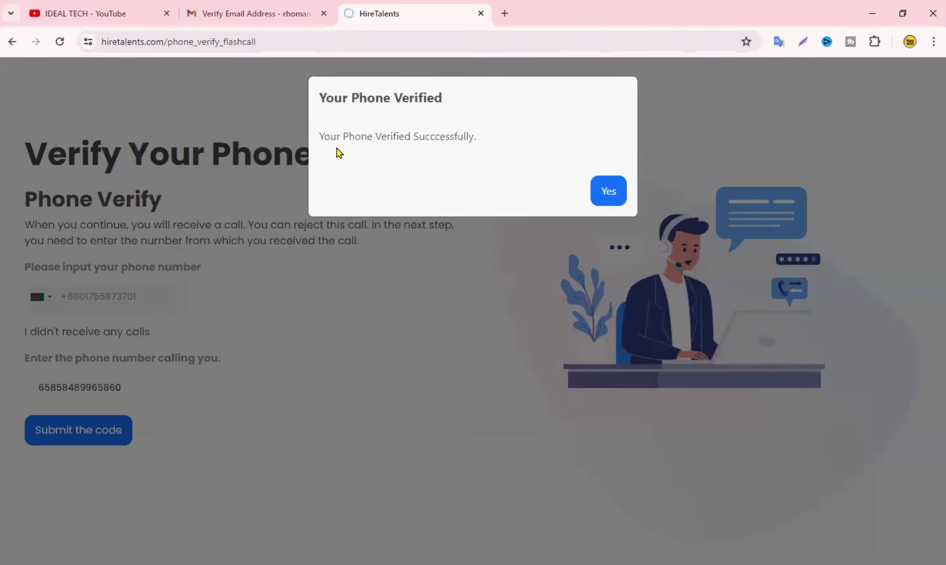
left_click(603, 191)
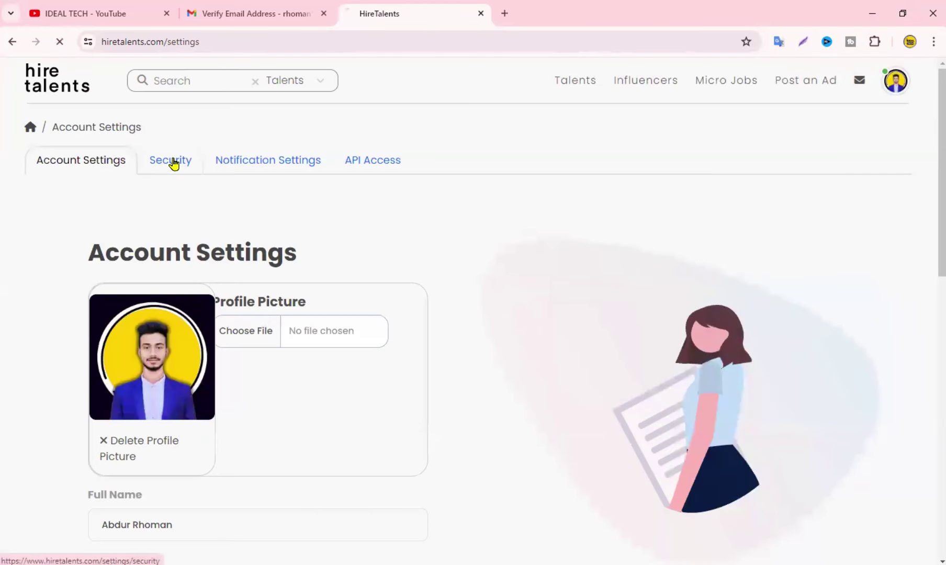
Go to the Security section, then the Notification Settings page
left_click(174, 162)
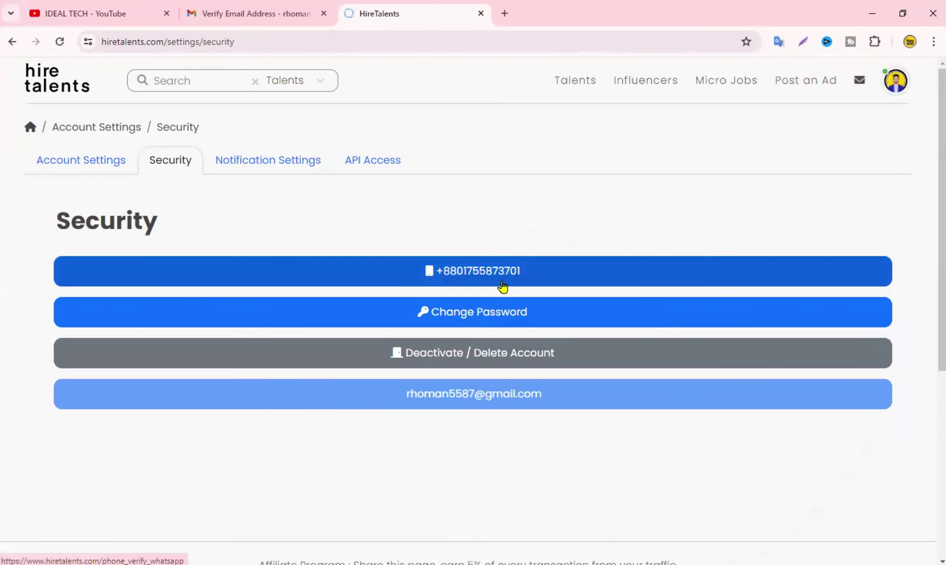
left_click(256, 168)
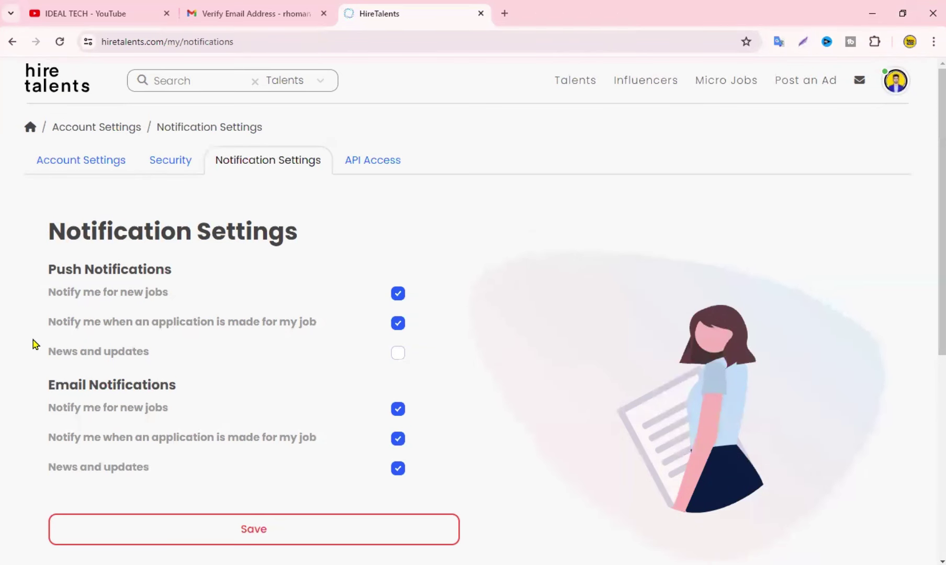
Enable push 'News and updates' notifications and save the notification settings
scroll(309, 335, "down", 1)
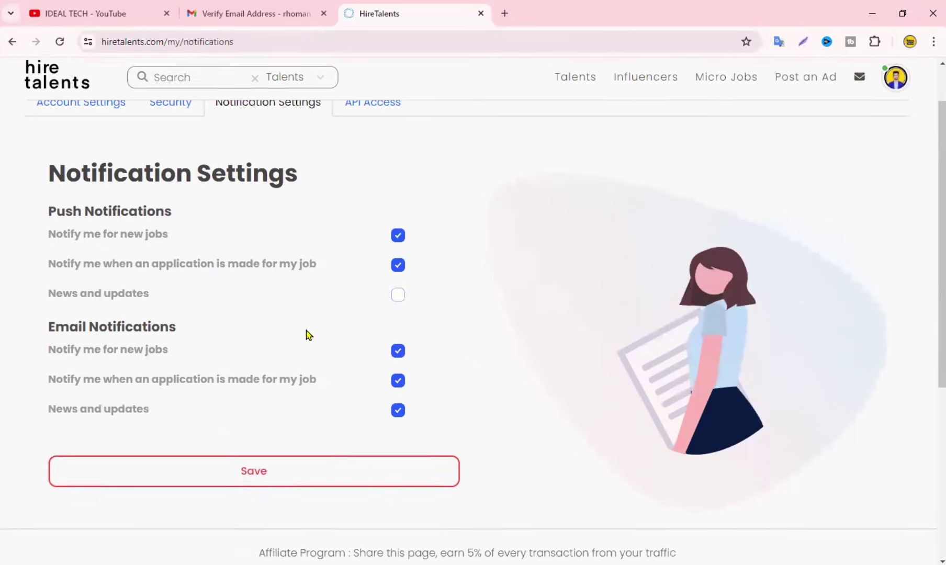
scroll(308, 335, "down", 1)
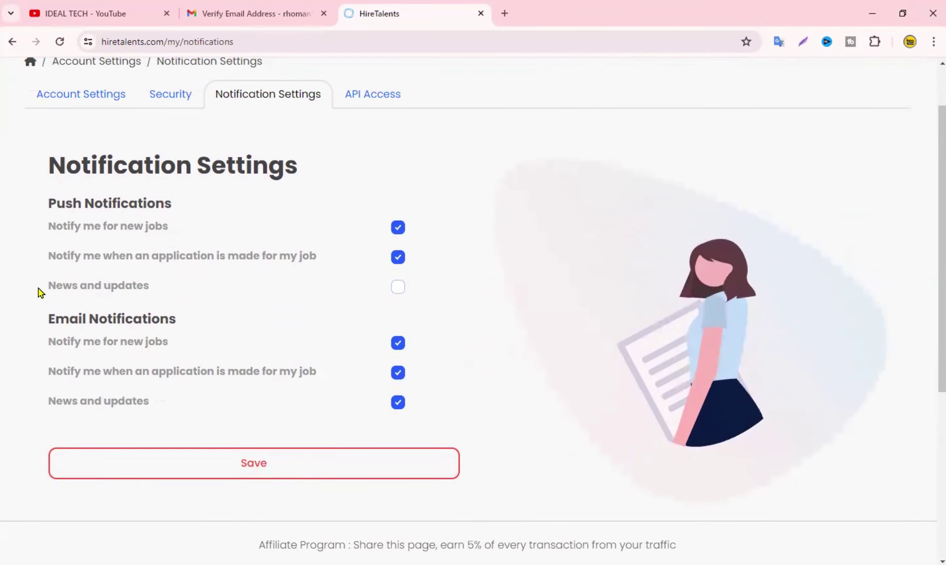
left_click(398, 287)
scroll(296, 271, "down", 3)
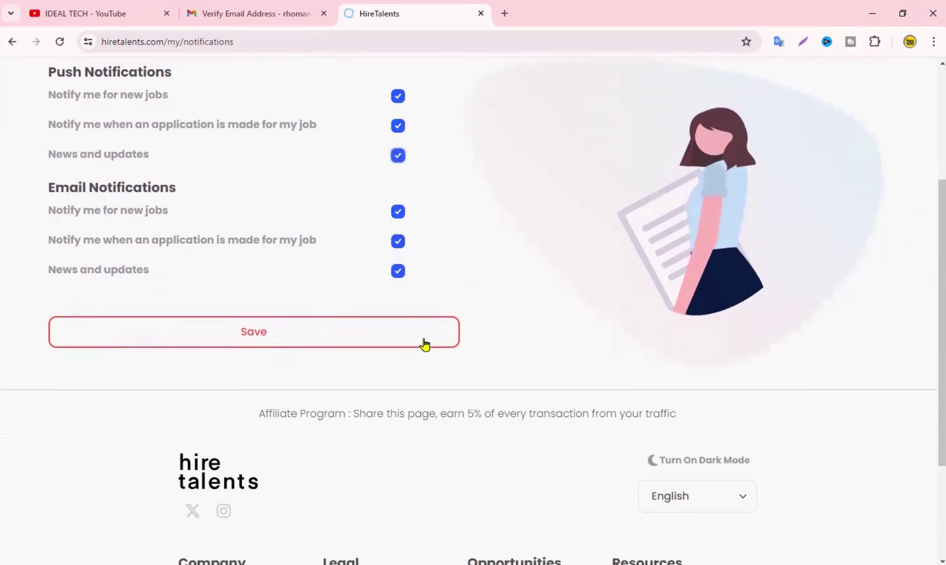
left_click(277, 333)
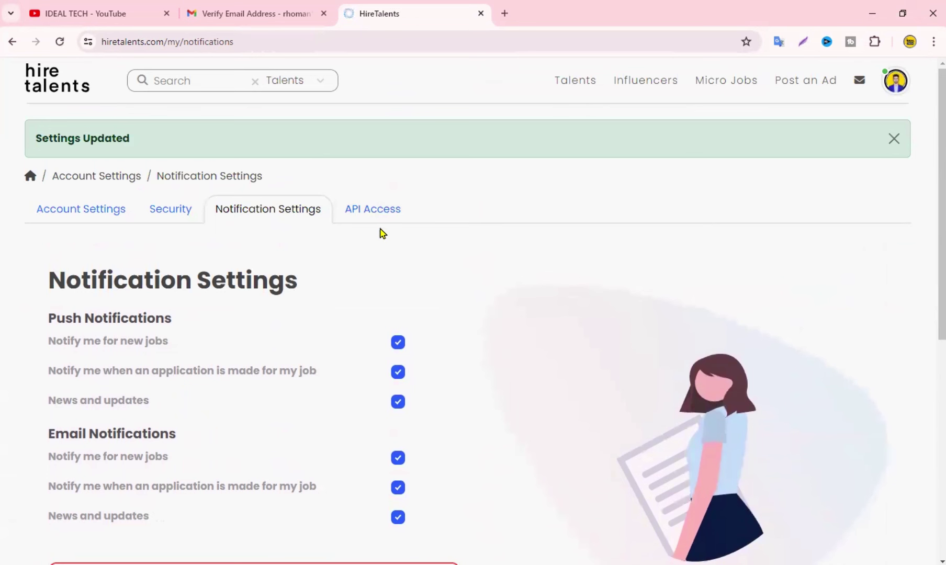
left_click(898, 80)
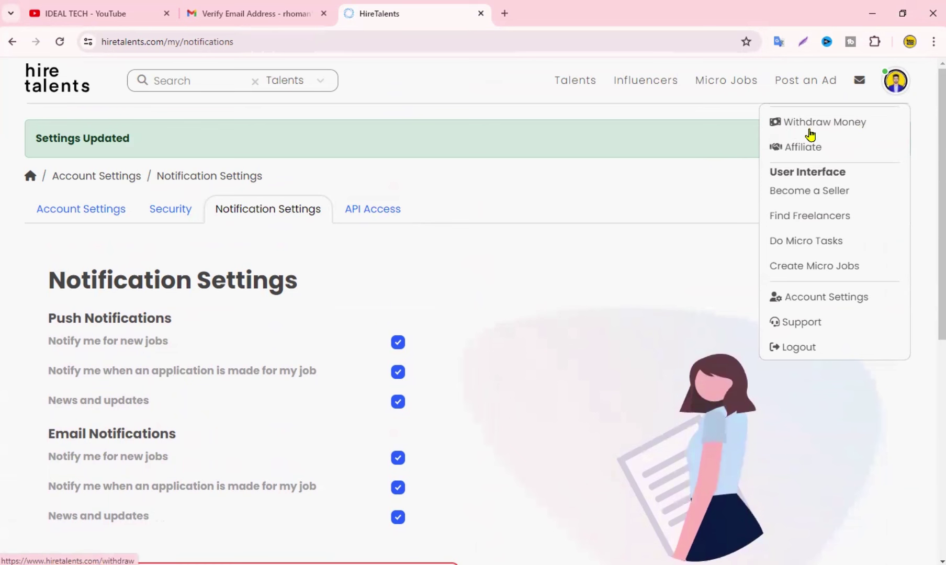
Check the Withdraw Money page showing $0 withdrawable, then go to Find Freelancers
left_click(827, 128)
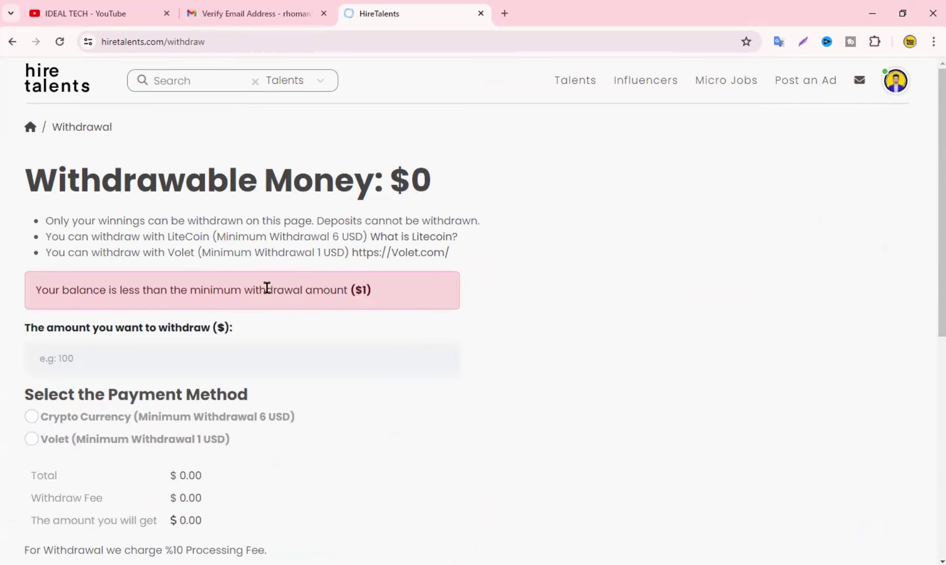
left_click(896, 82)
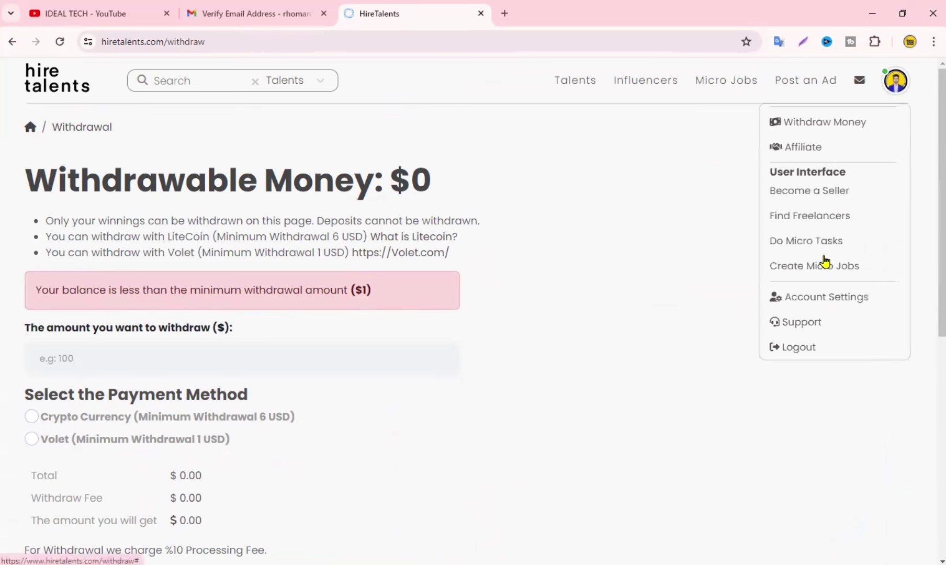
left_click(783, 217)
left_click(896, 81)
left_click(896, 81)
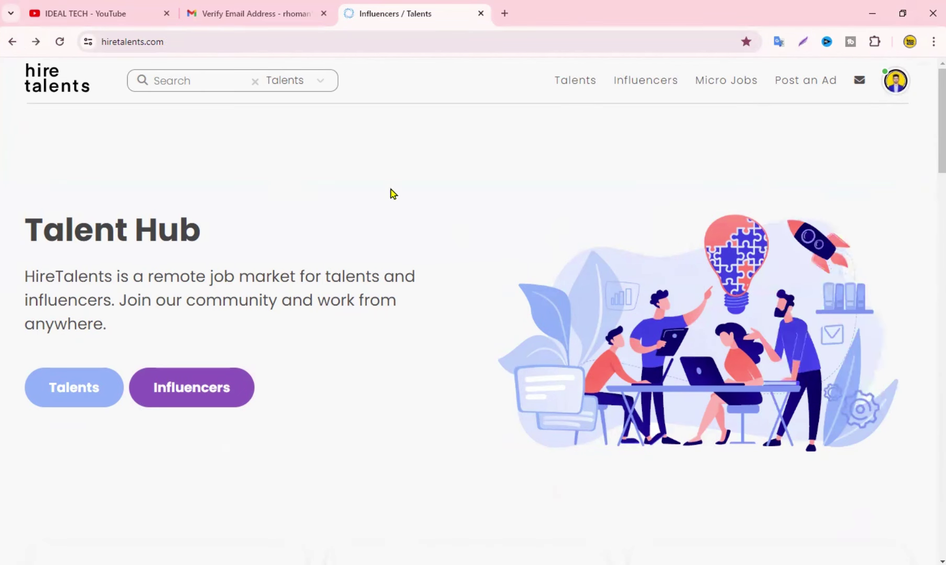
Search Talents for 'youtube' and browse gigs like the 1000 YouTube subscribers offer from $20
left_click(556, 78)
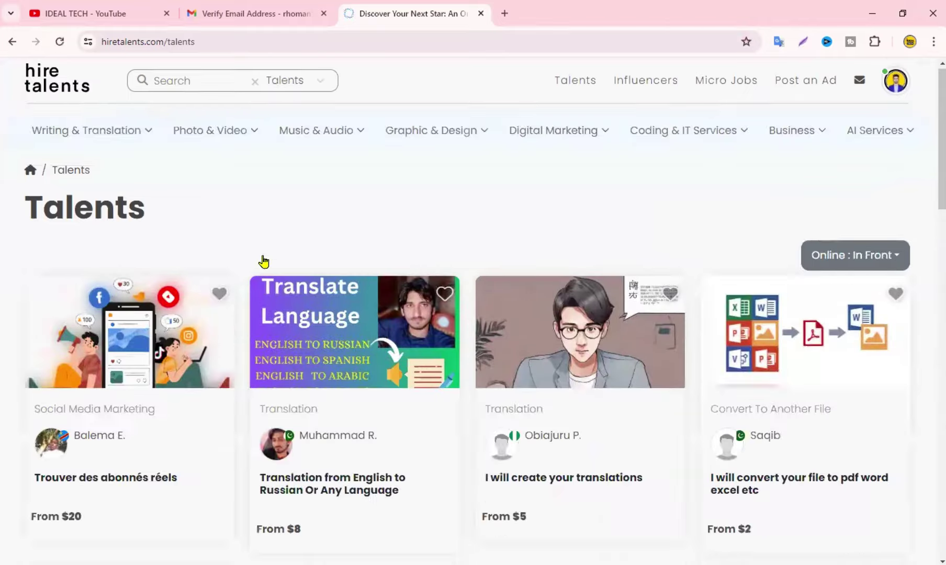
scroll(265, 262, "down", 3)
scroll(262, 267, "up", 3)
left_click(177, 79)
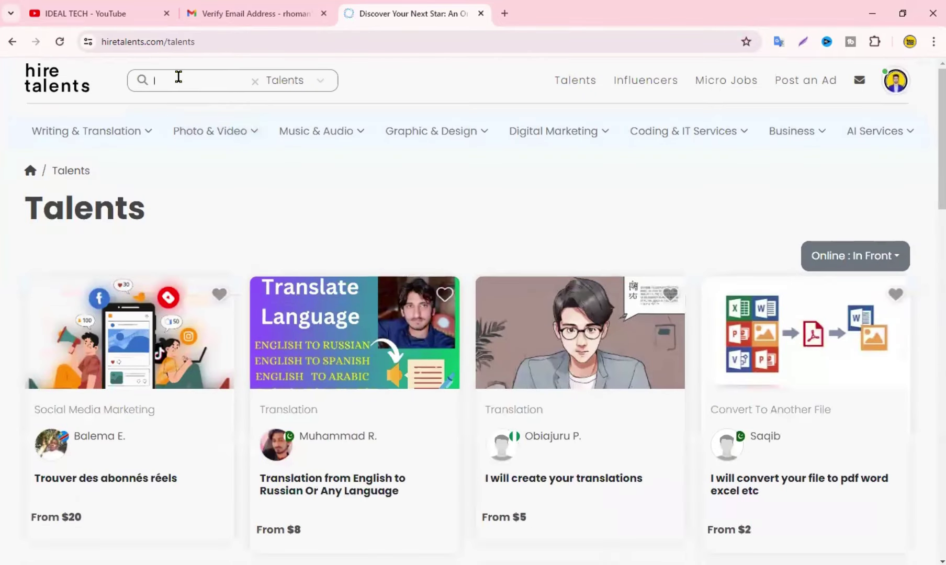
left_click(212, 111)
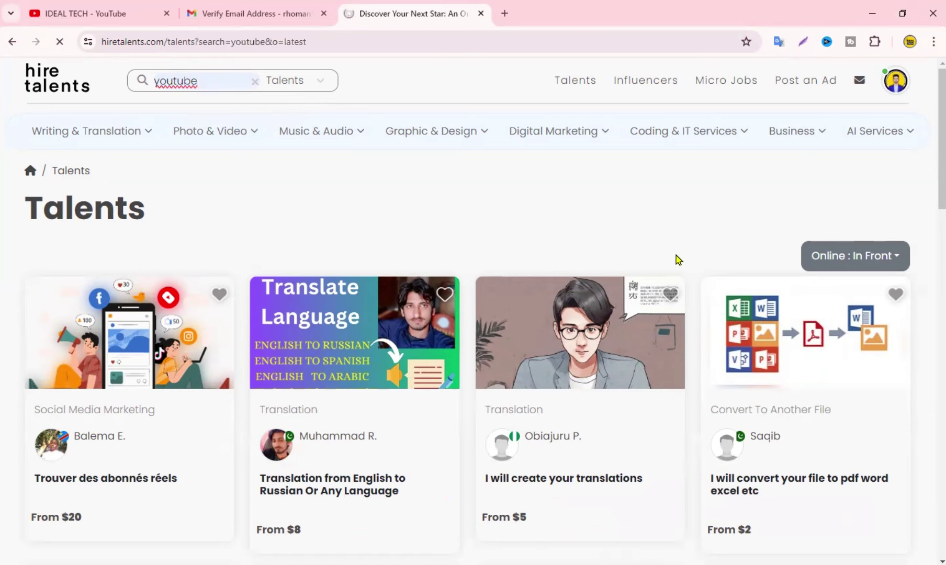
scroll(759, 311, "down", 3)
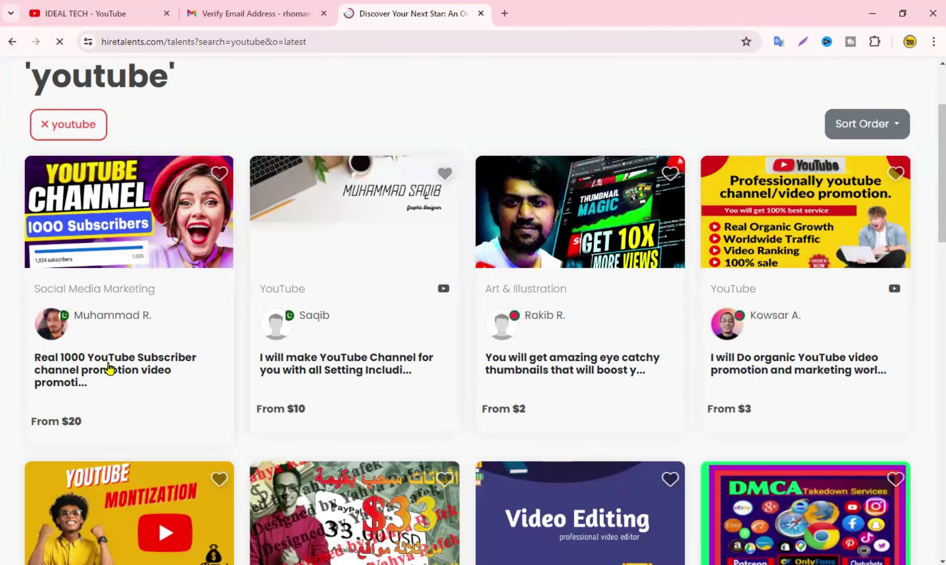
scroll(737, 272, "down", 3)
scroll(409, 335, "down", 3)
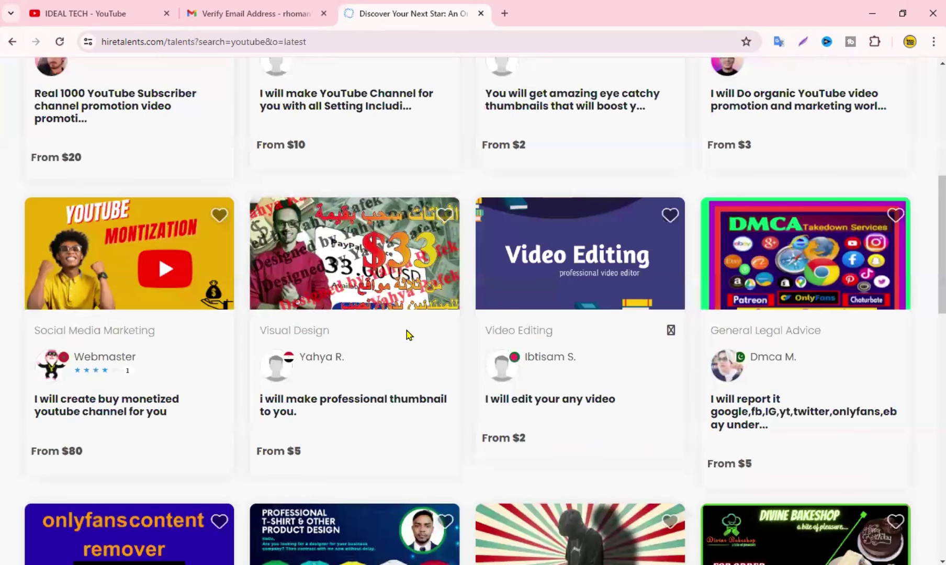
scroll(409, 356, "up", 8)
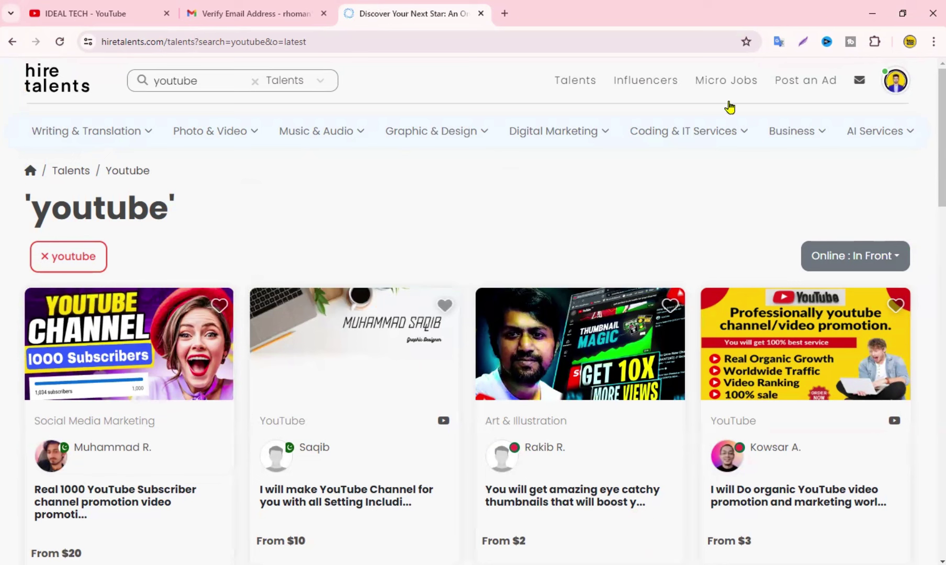
Browse Micro Jobs such as Visit a site at $0.12 and Install & create account at $0.30
left_click(720, 83)
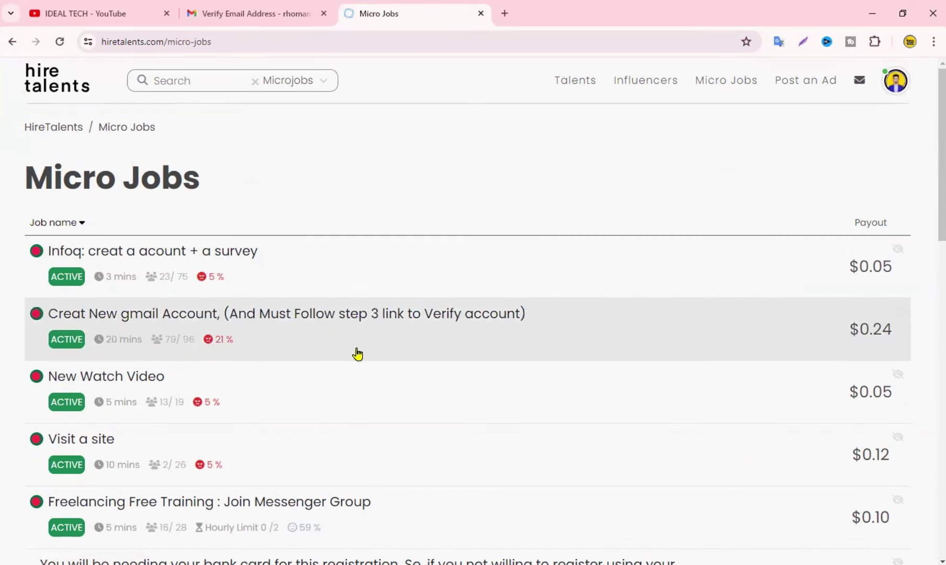
scroll(181, 351, "down", 1)
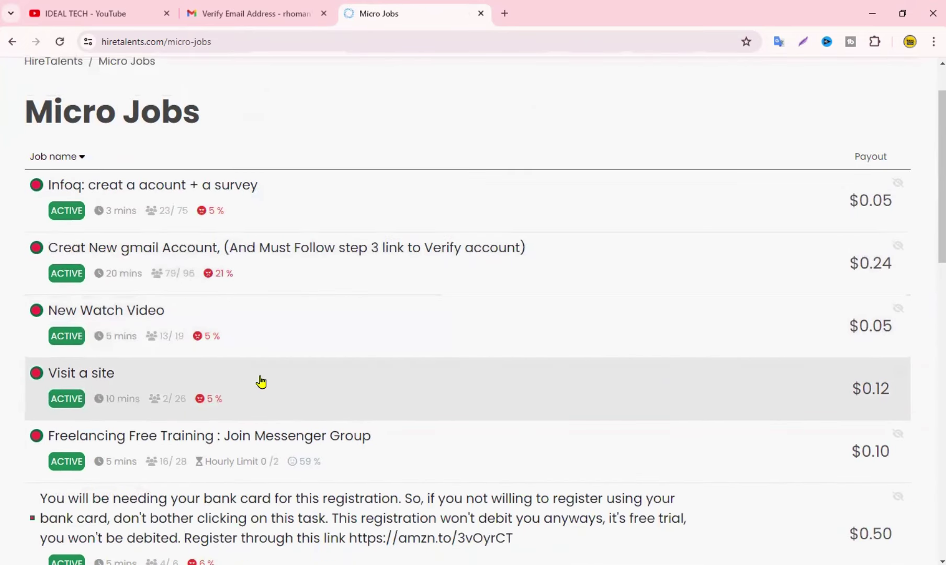
scroll(262, 383, "down", 6)
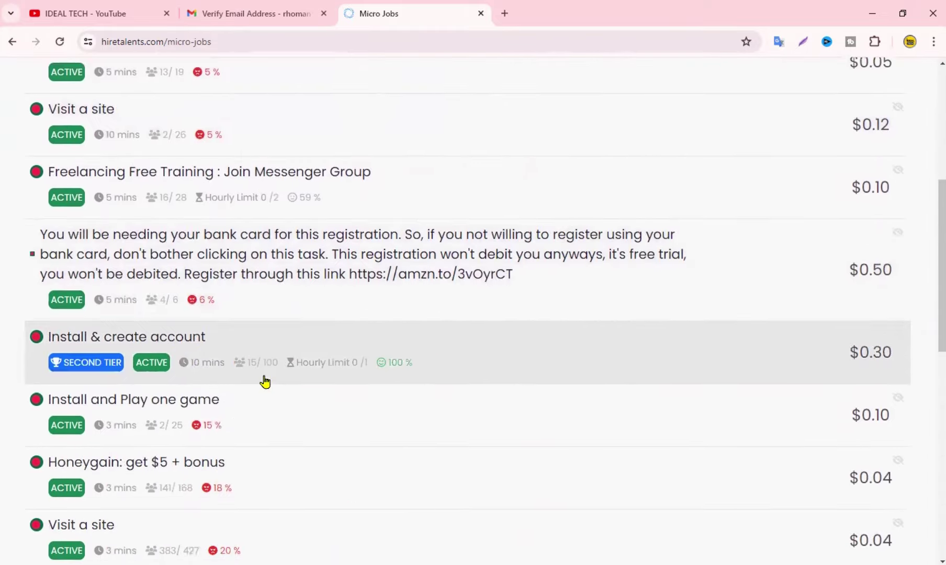
scroll(530, 341, "up", 6)
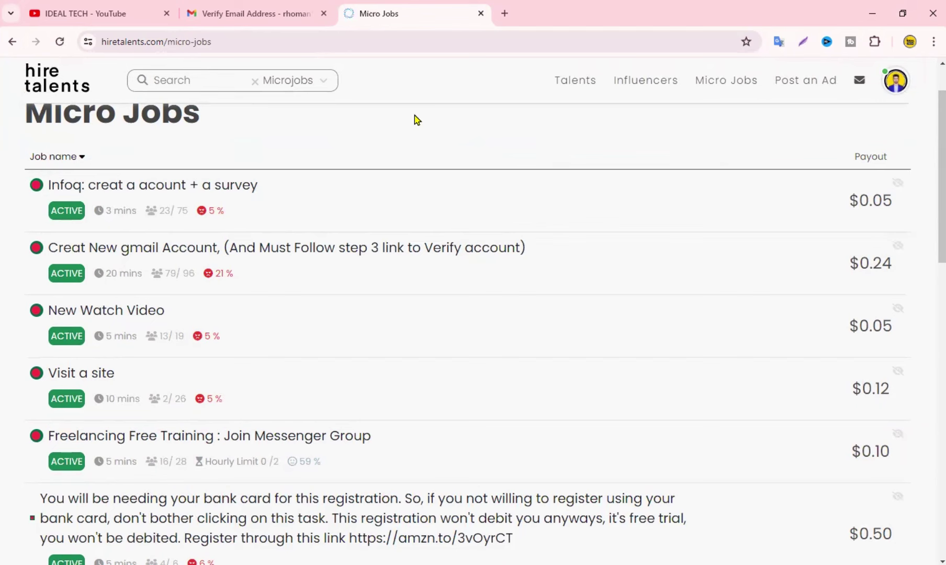
scroll(218, 167, "up", 1)
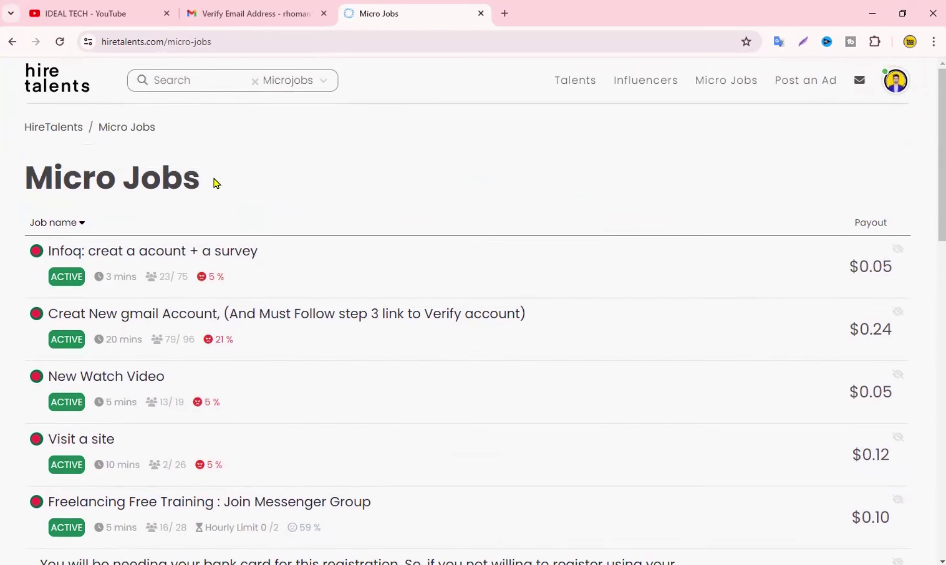
left_click_drag(198, 181, 22, 177)
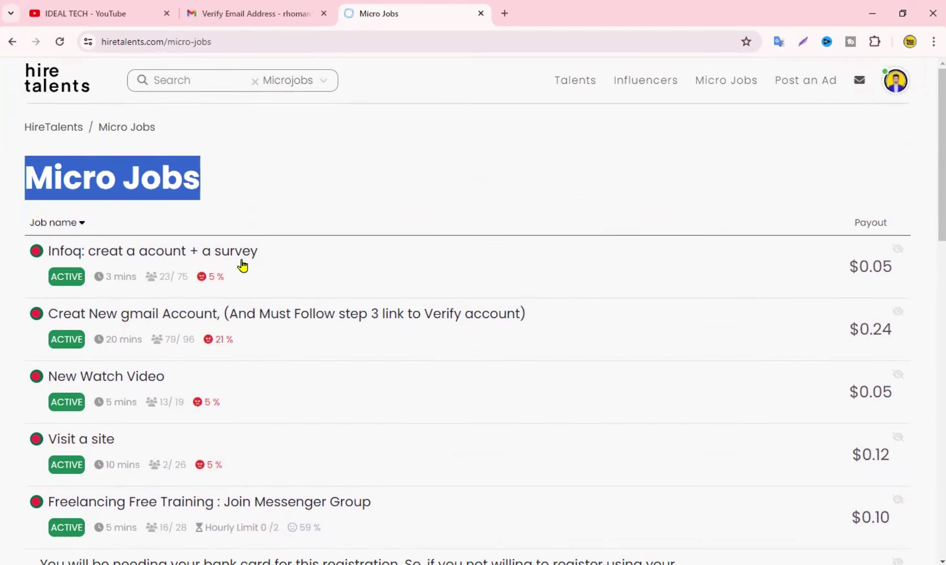
left_click(407, 193)
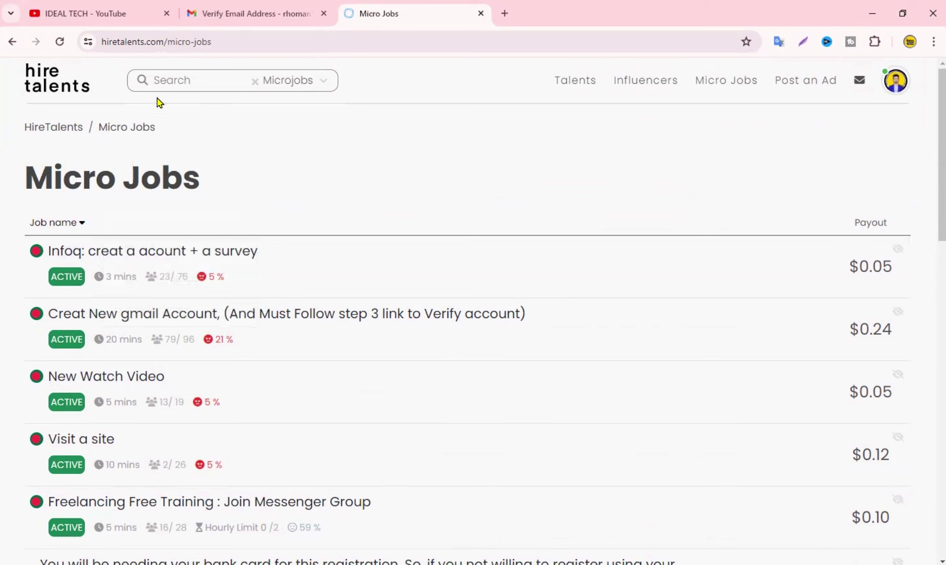